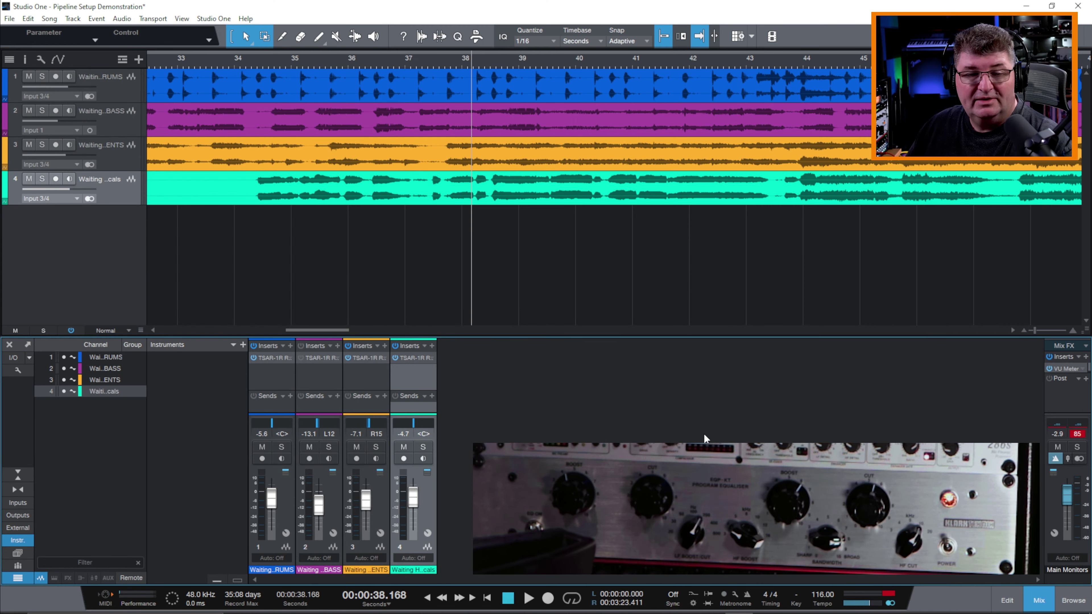
Step: Add a new mono audio track named Tone
{"action": "right_click", "coordinate": [103, 222]}
{"action": "left_click", "coordinate": [139, 230]}
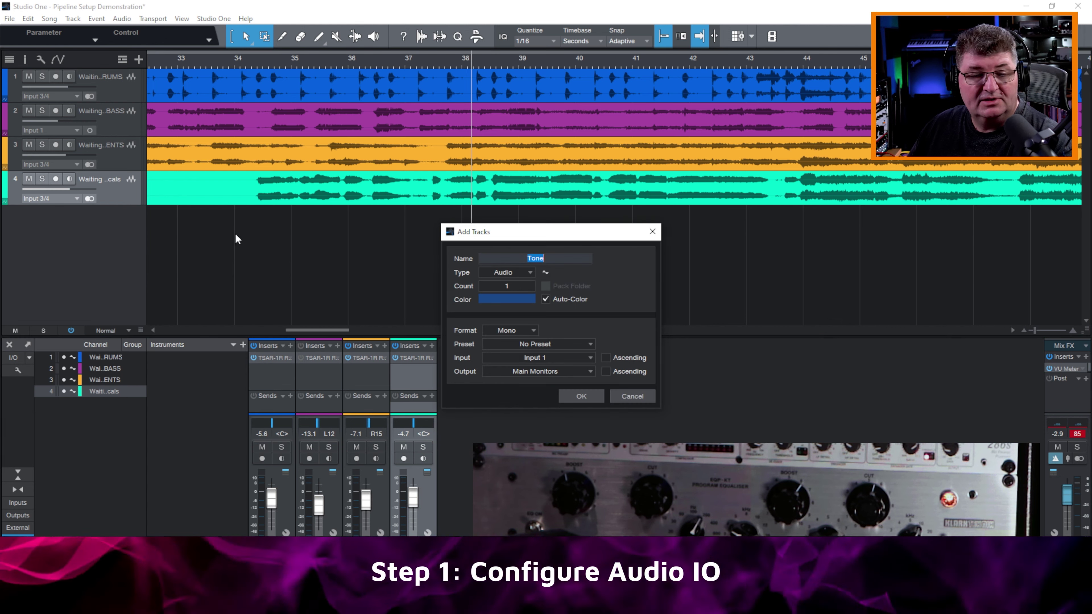
{"action": "left_click", "coordinate": [596, 401]}
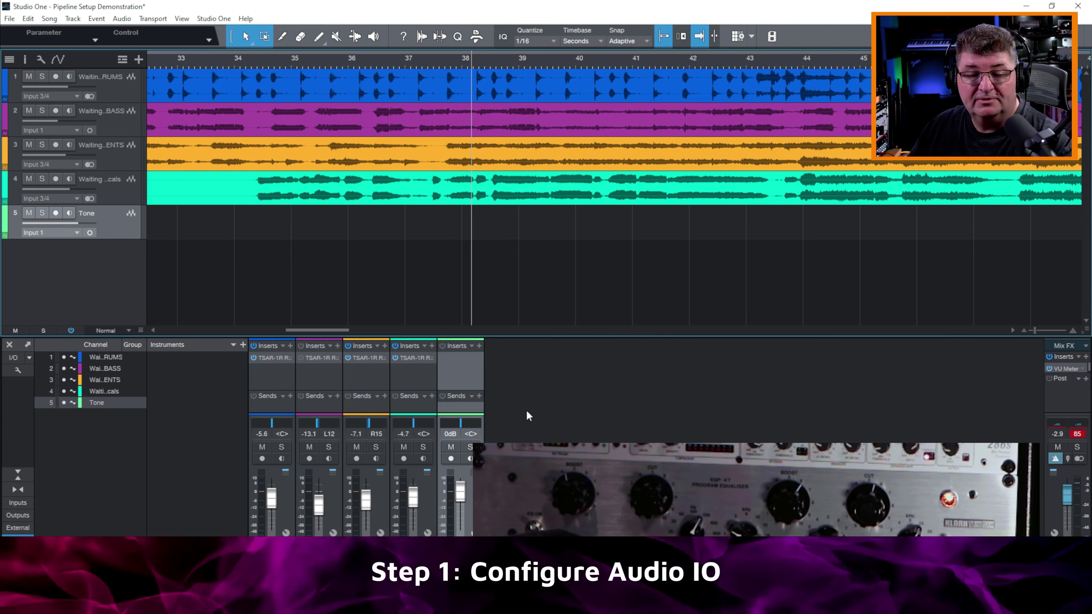
Step: Insert the Tone Generator on the Tone channel, then search the plug-in list for Pipeline
{"action": "left_click", "coordinate": [479, 346]}
{"action": "type", "text": "tone"}
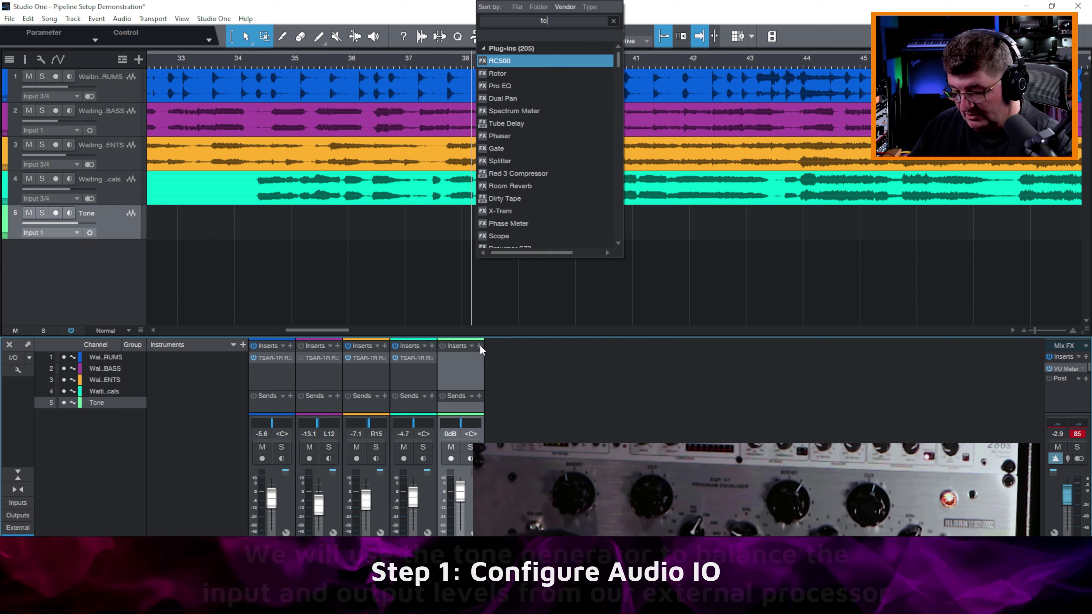
{"action": "left_click", "coordinate": [520, 60]}
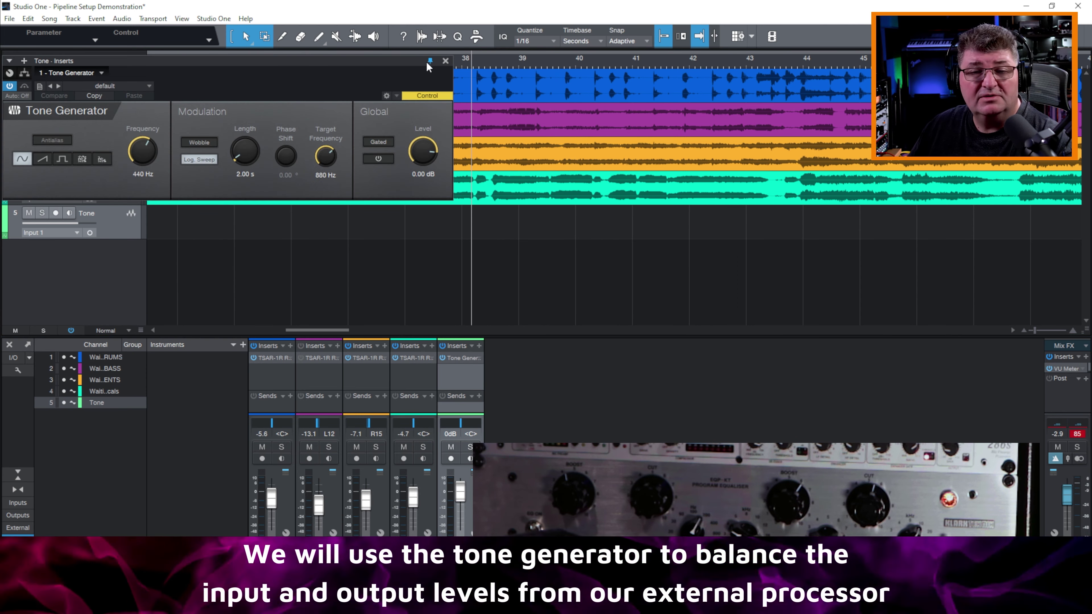
{"action": "left_click", "coordinate": [479, 347]}
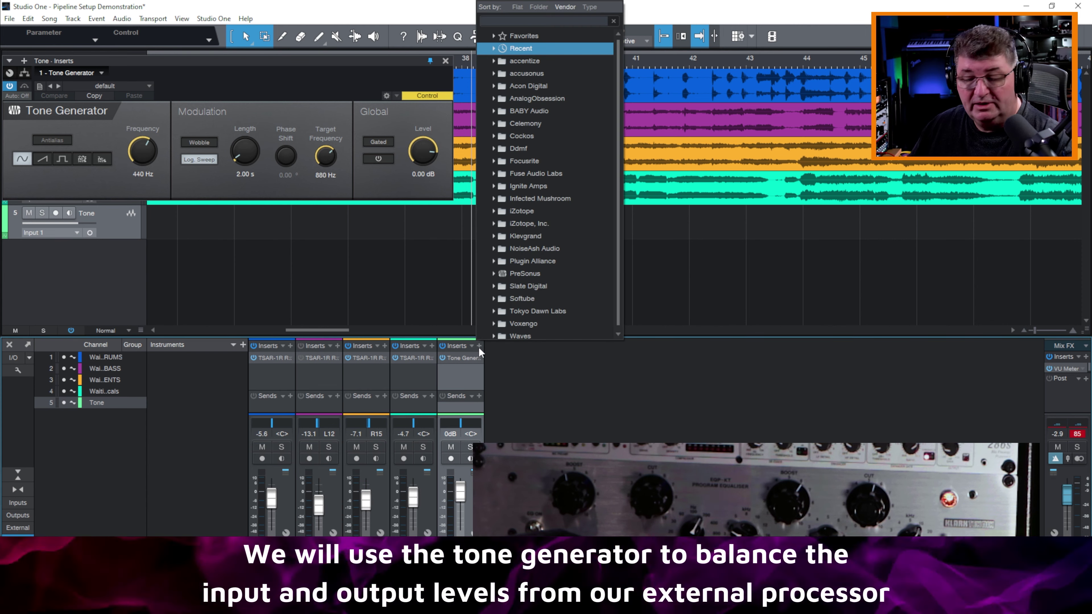
{"action": "type", "text": "pip"}
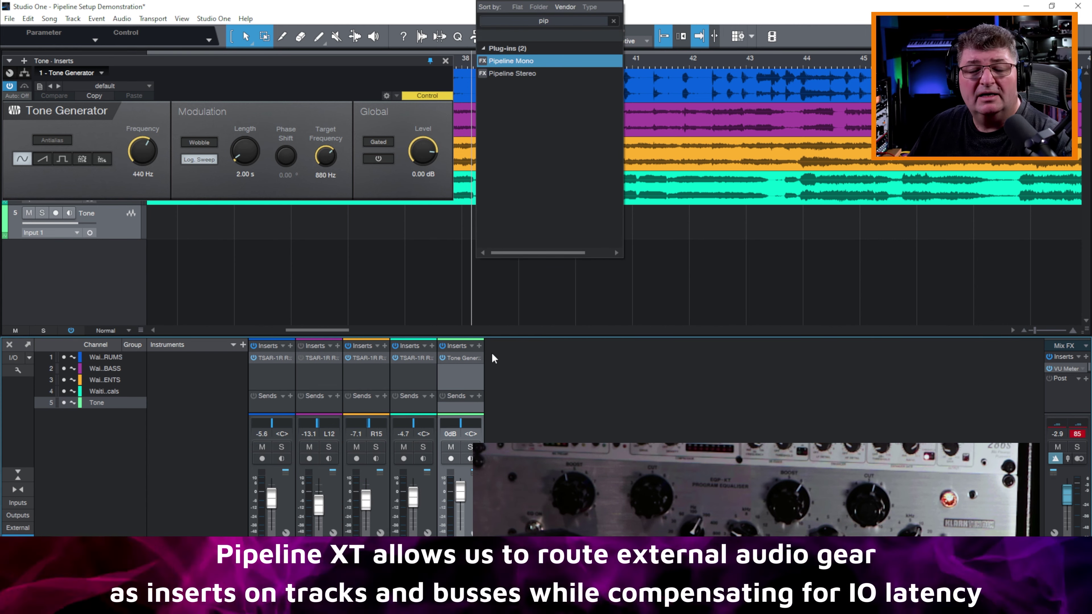
Step: Insert Pipeline Mono on Tone and float its editor in a pinned window
{"action": "left_click", "coordinate": [525, 61]}
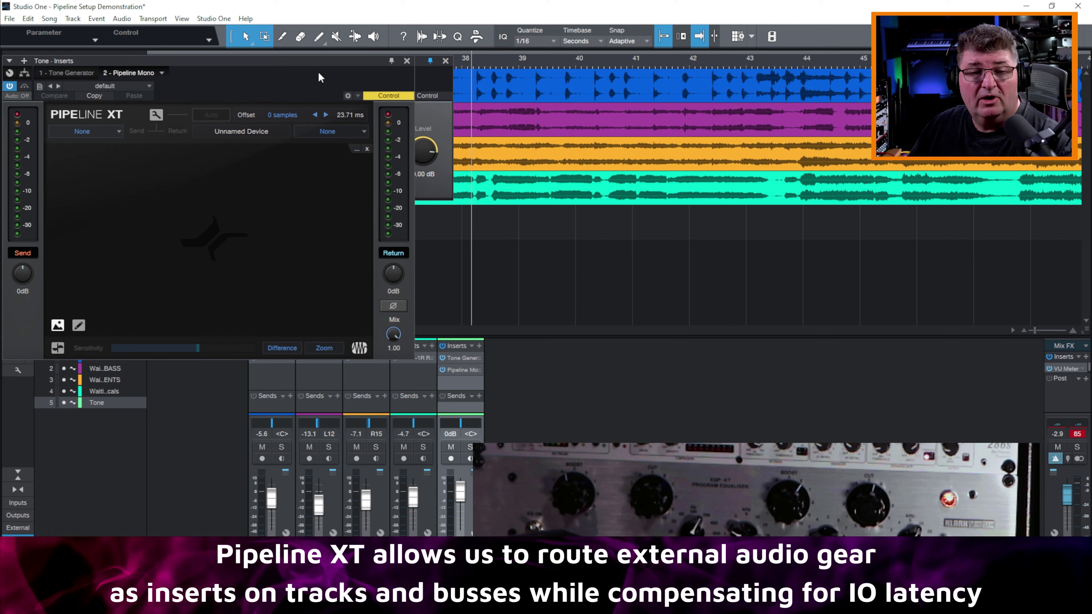
{"action": "left_click_drag", "start_coordinate": [301, 78], "coordinate": [757, 95]}
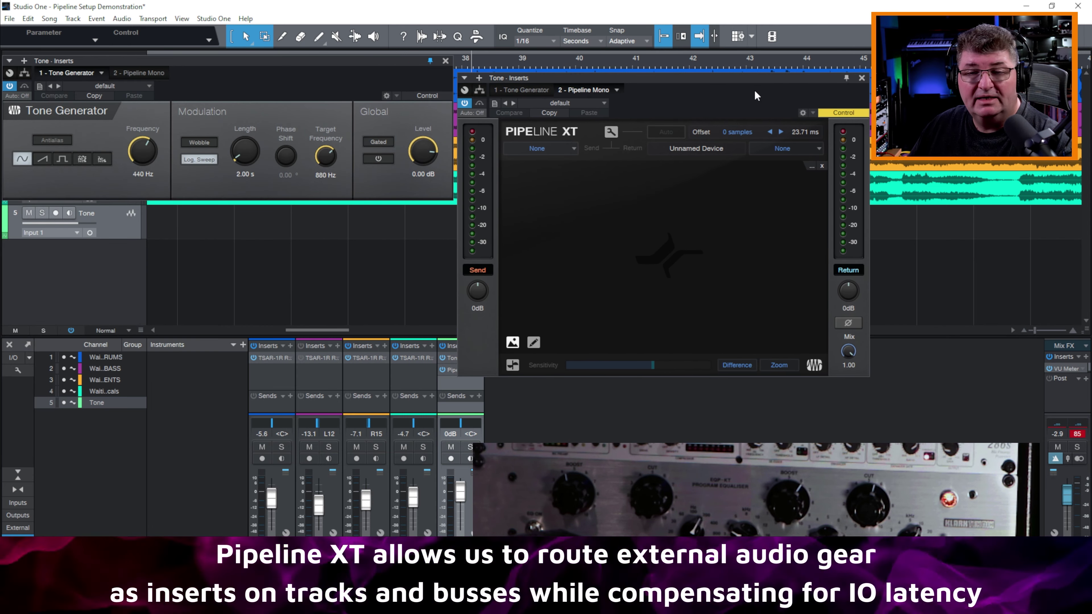
{"action": "left_click", "coordinate": [846, 77]}
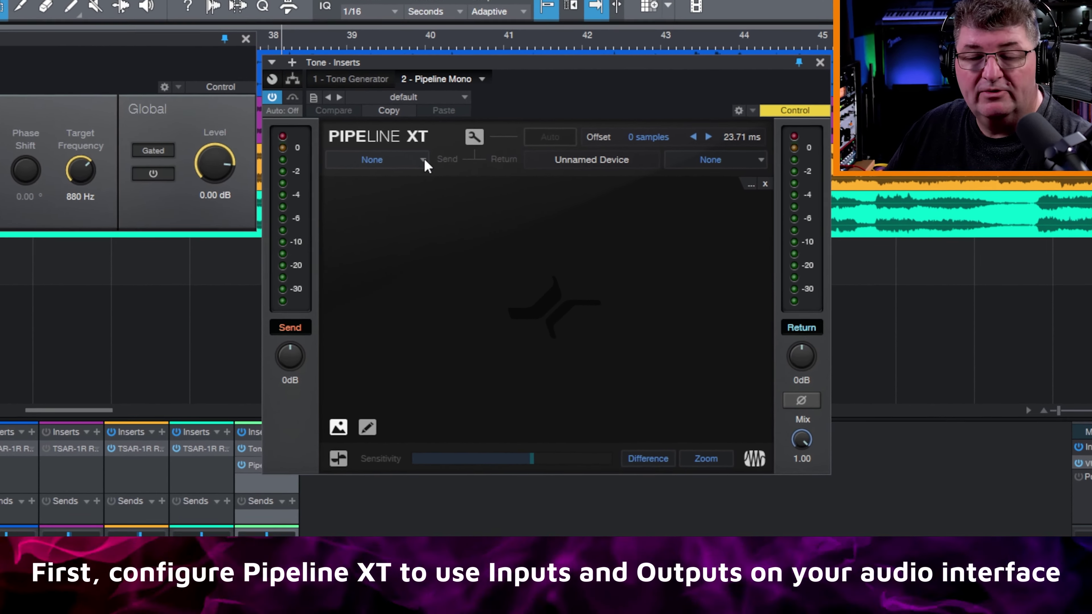
Step: Review Pipeline's send and return lists, then open the song's Audio I/O Setup
{"action": "left_click", "coordinate": [424, 160]}
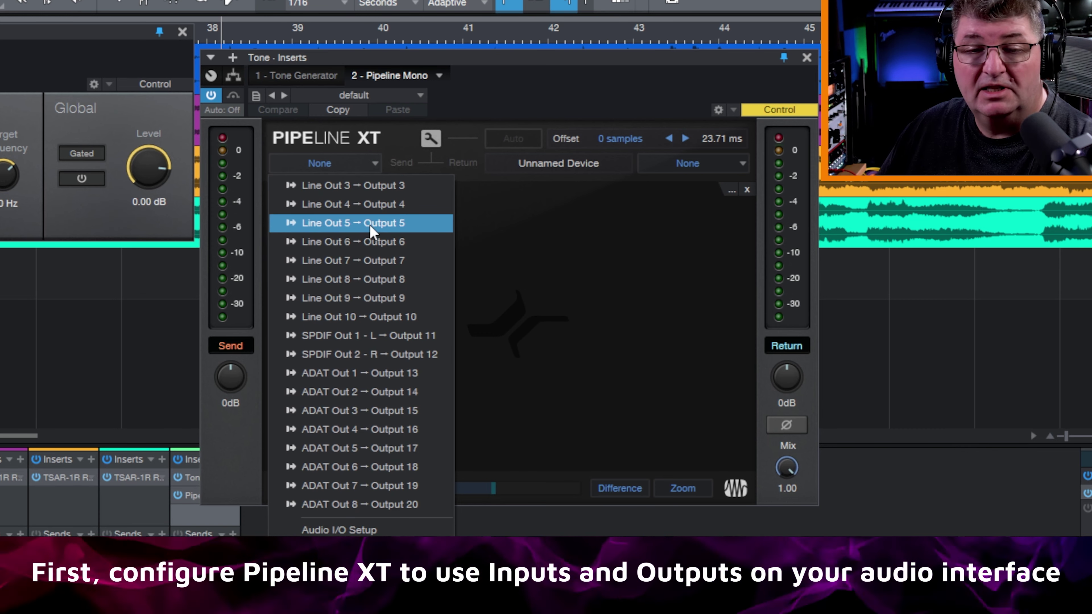
{"action": "left_click", "coordinate": [694, 162]}
{"action": "left_click", "coordinate": [695, 163]}
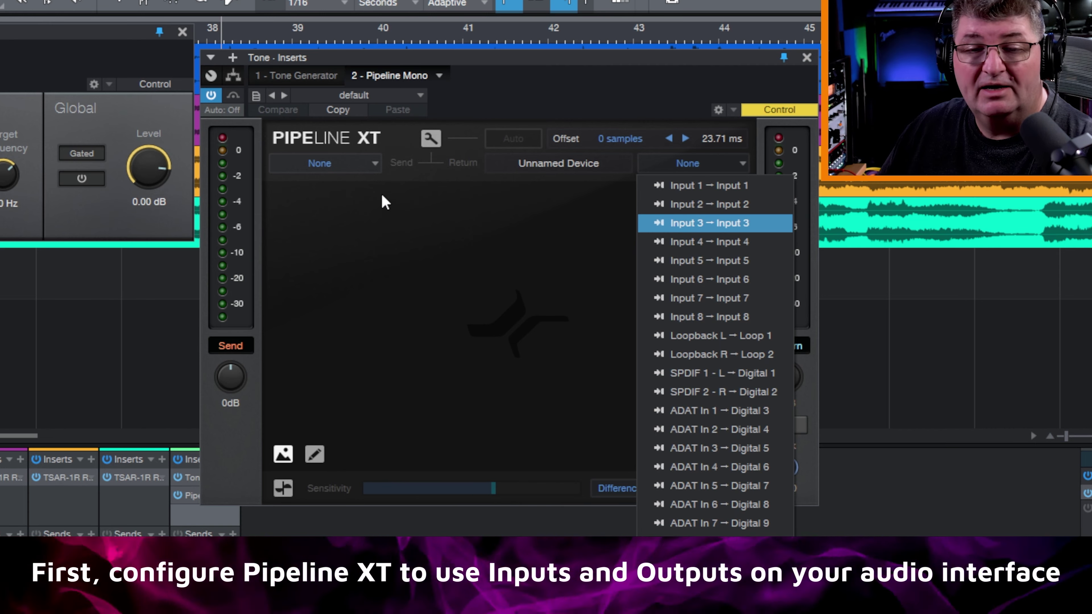
{"action": "left_click", "coordinate": [375, 163]}
{"action": "left_click", "coordinate": [375, 165]}
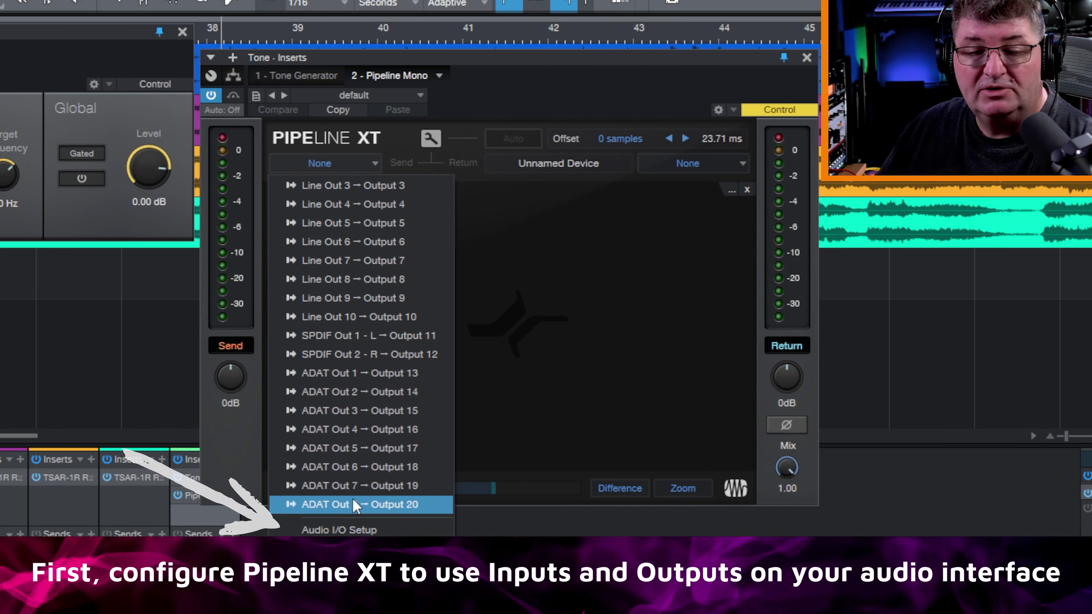
{"action": "left_click", "coordinate": [352, 529]}
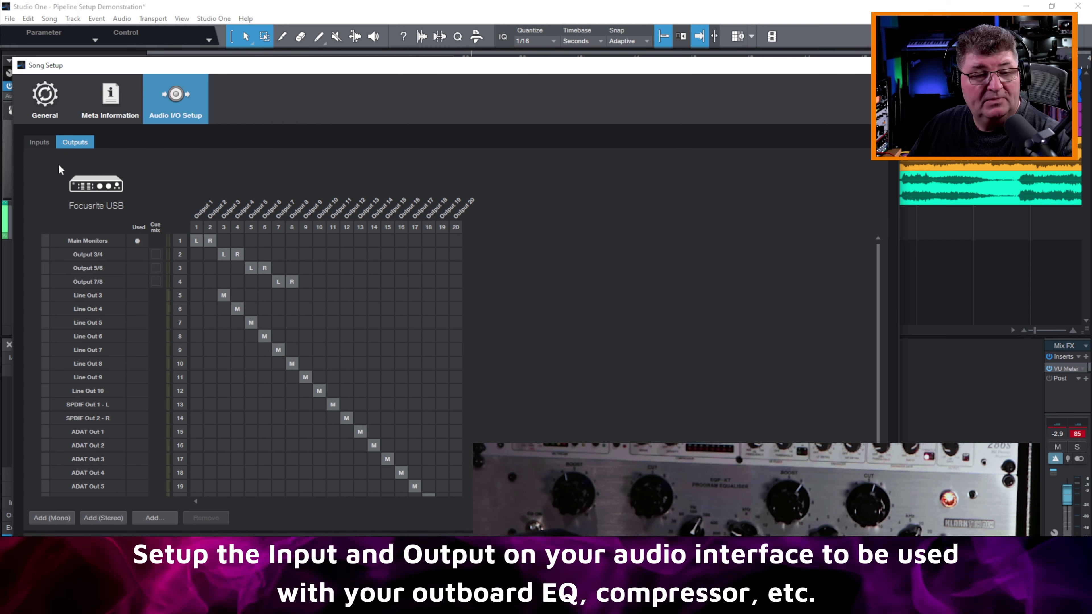
Step: Add a mono input named Pultec routed to interface Input 5
{"action": "left_click", "coordinate": [37, 142]}
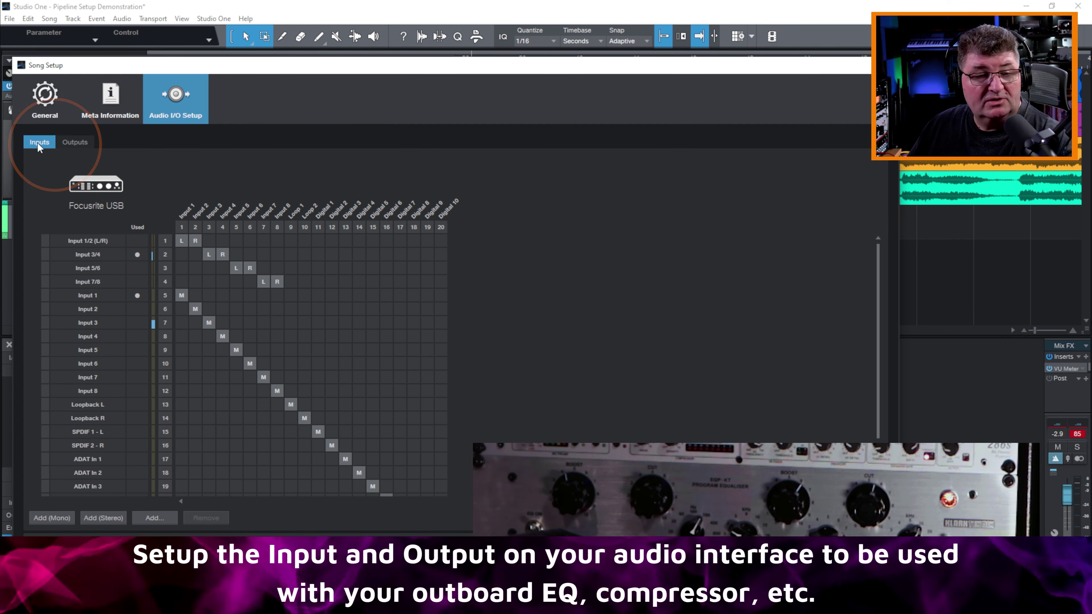
{"action": "left_click", "coordinate": [63, 518]}
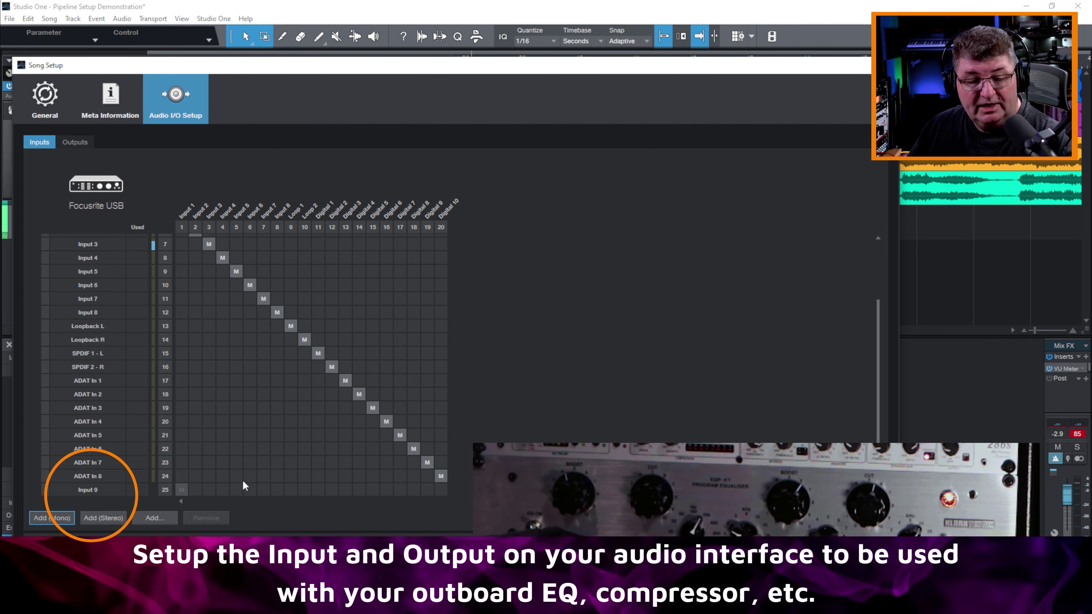
{"action": "left_click", "coordinate": [233, 493]}
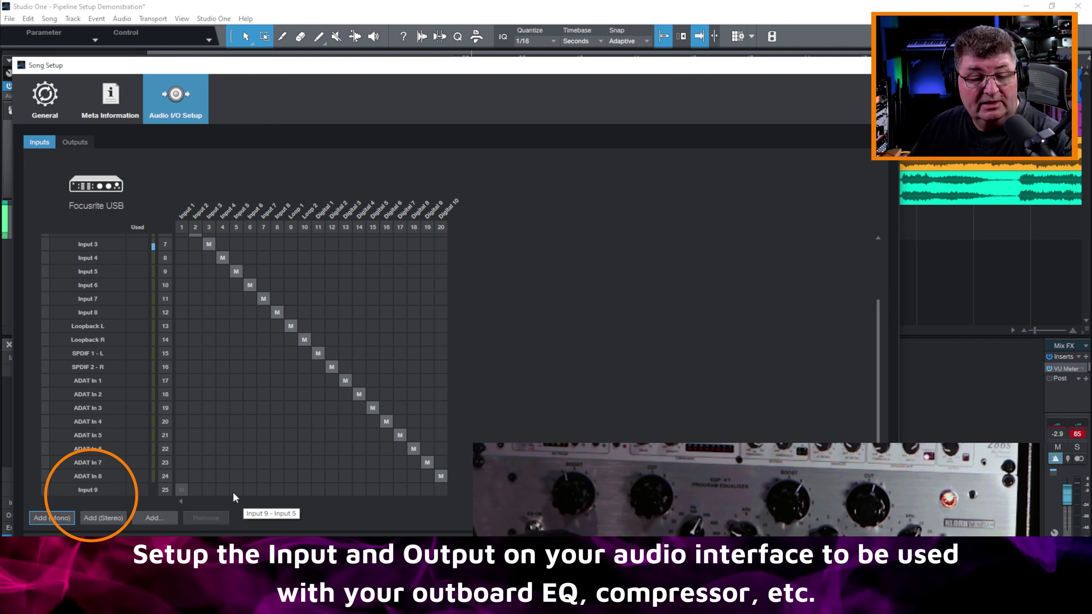
{"action": "double_click", "coordinate": [94, 490]}
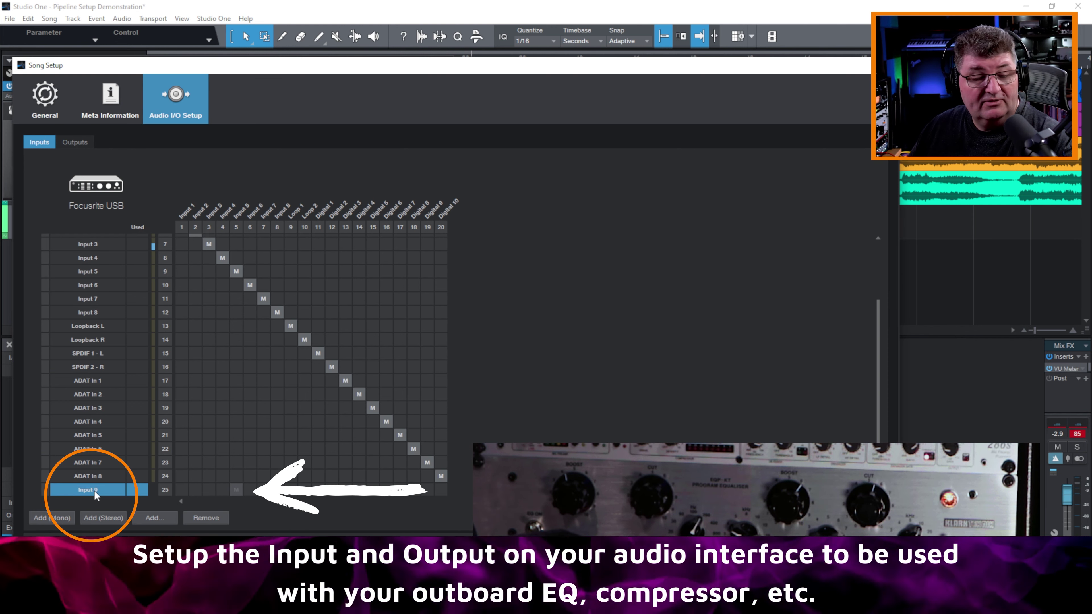
{"action": "type", "text": "Pultec"}
{"action": "key", "text": "Return"}
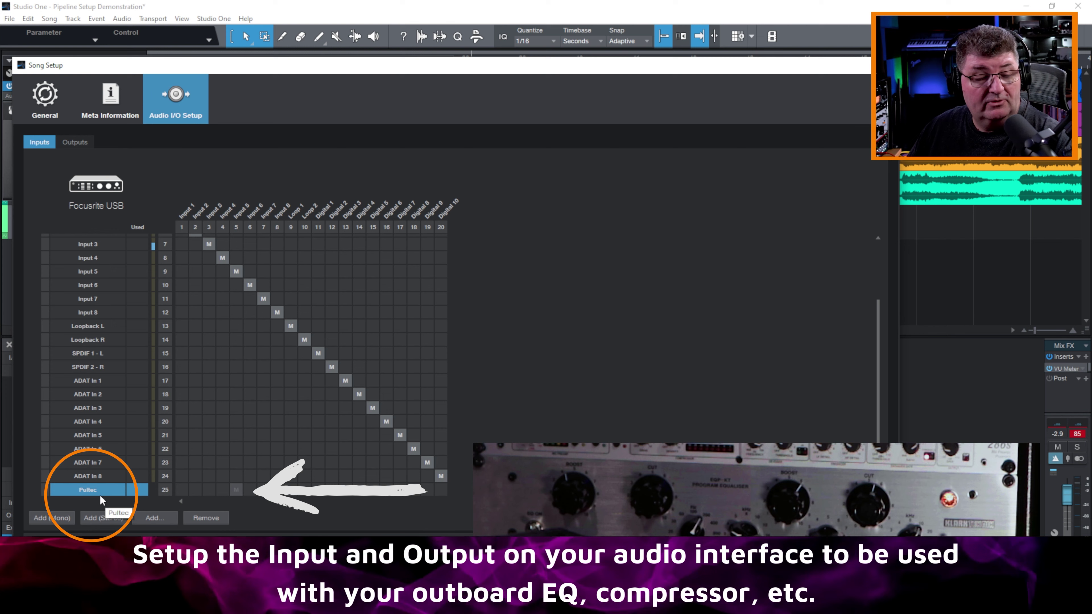
Step: Add a mono output named Pultec routed to interface Output 5
{"action": "left_click", "coordinate": [75, 142]}
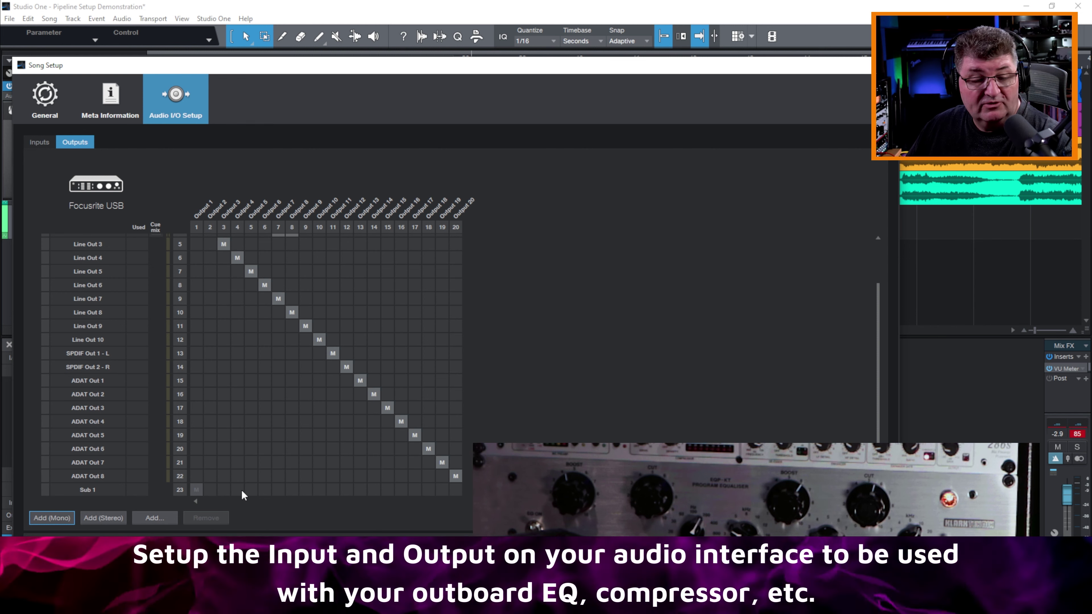
{"action": "left_click", "coordinate": [249, 490]}
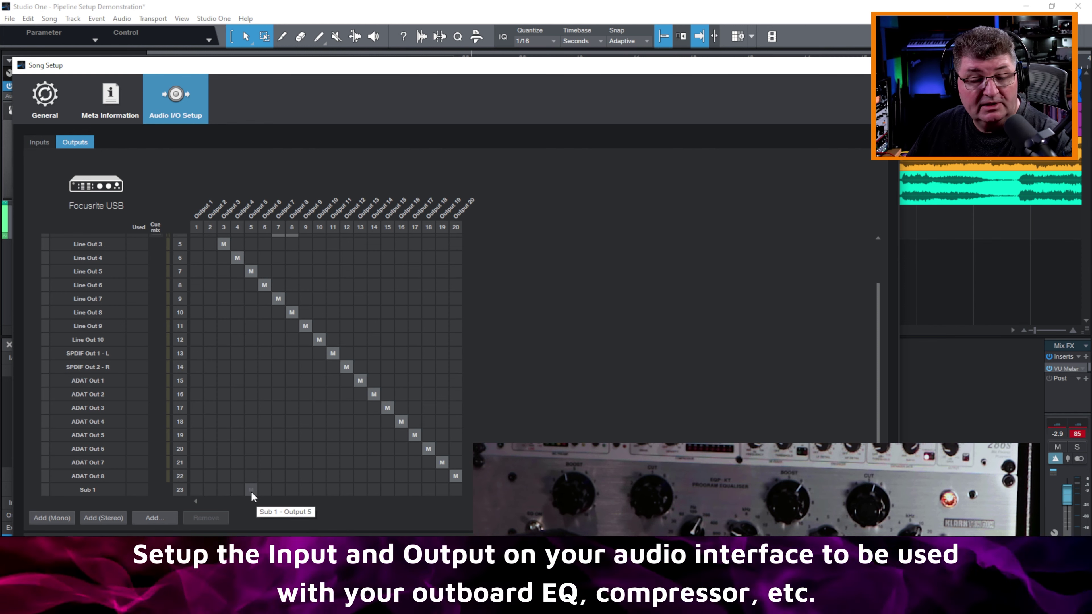
{"action": "double_click", "coordinate": [88, 489]}
{"action": "type", "text": "Pultec"}
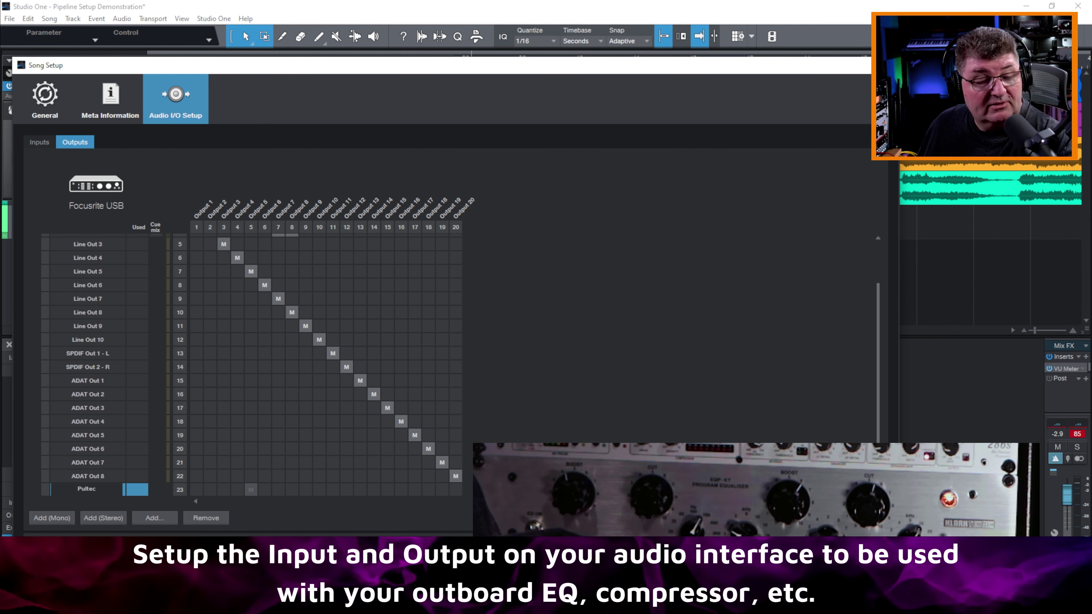
{"action": "key", "text": "Return"}
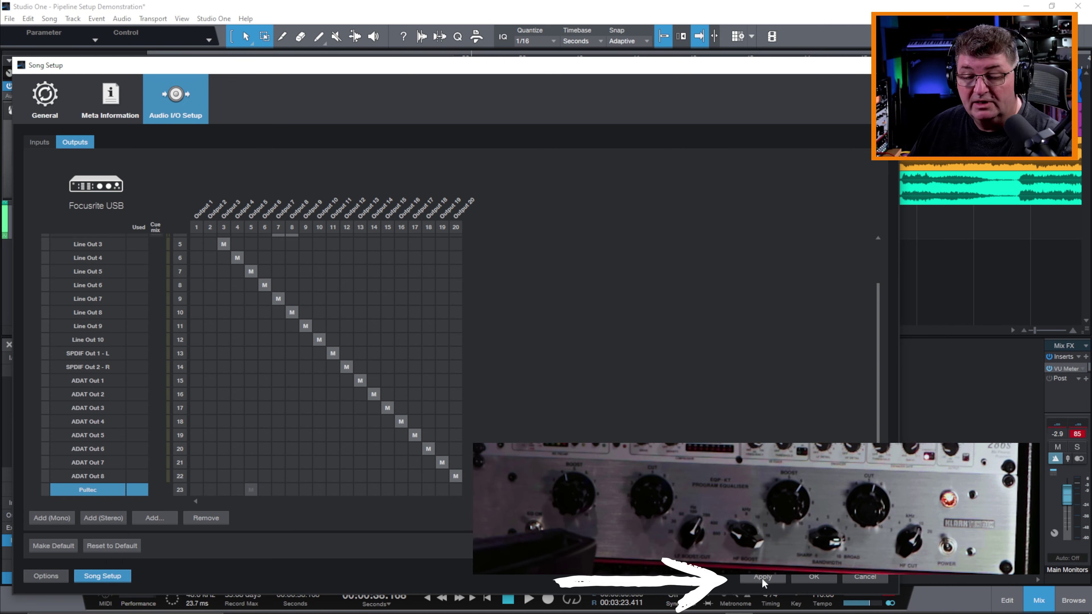
Step: Apply the I/O setup, then set Pipeline XT's send to Pultec output and return to Pultec input
{"action": "left_click", "coordinate": [820, 578]}
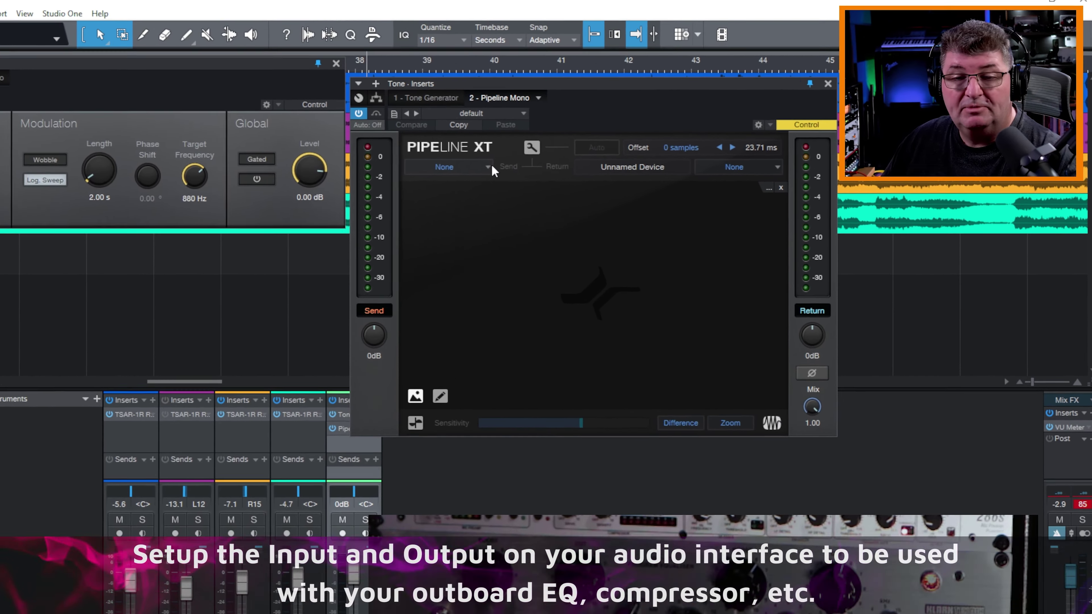
{"action": "left_click", "coordinate": [536, 148]}
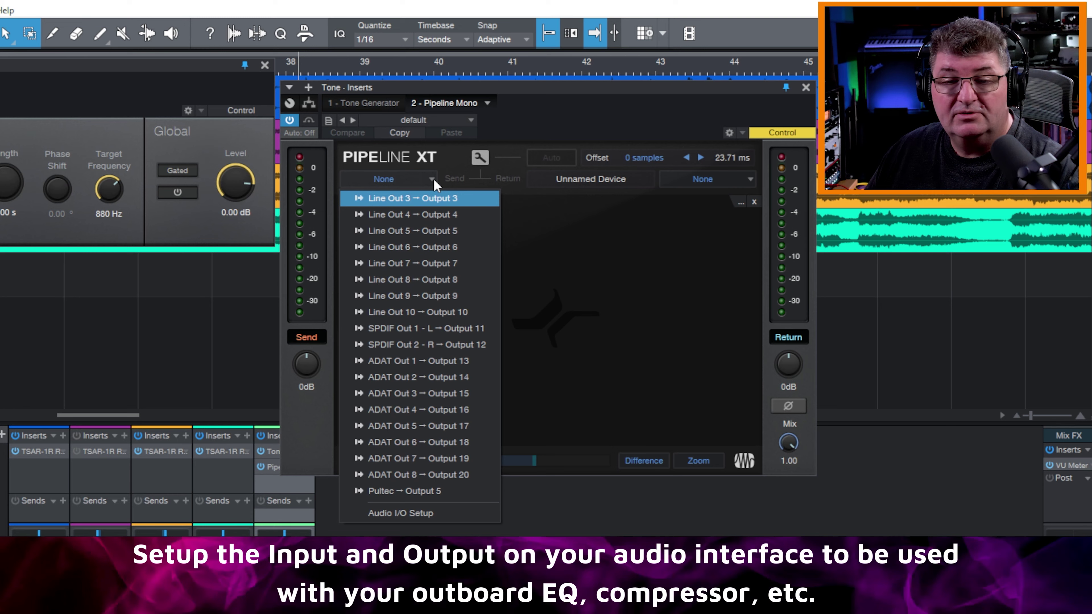
{"action": "left_click", "coordinate": [428, 491]}
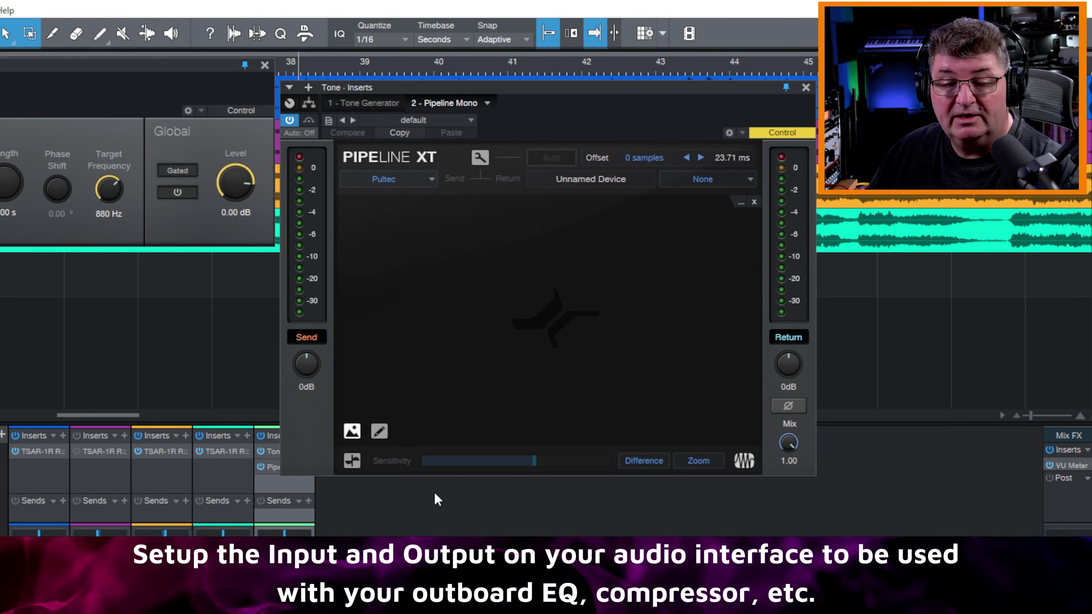
{"action": "left_click", "coordinate": [699, 183]}
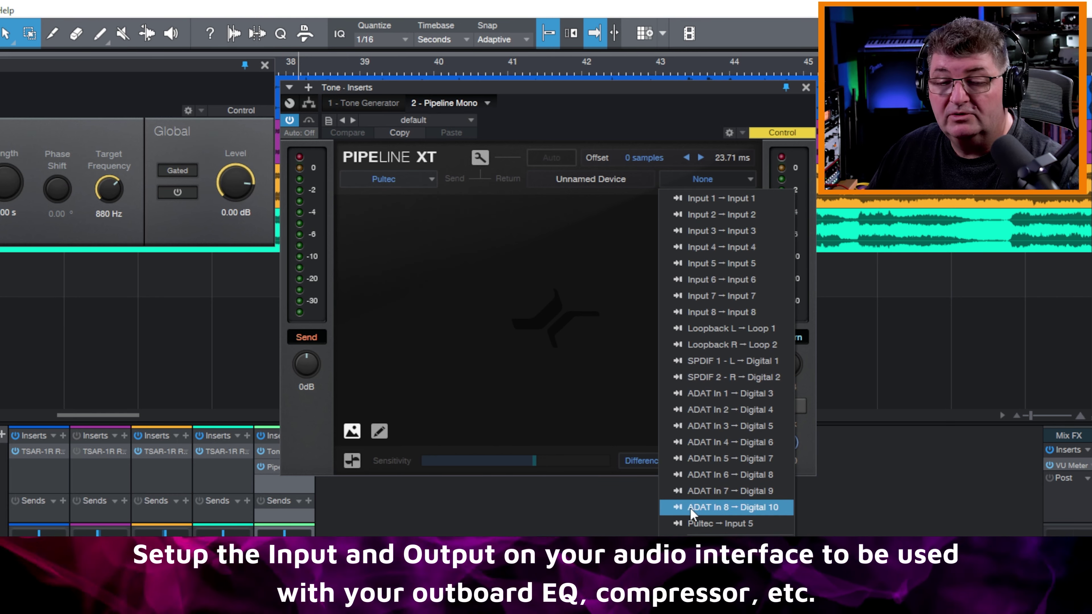
{"action": "left_click", "coordinate": [724, 525]}
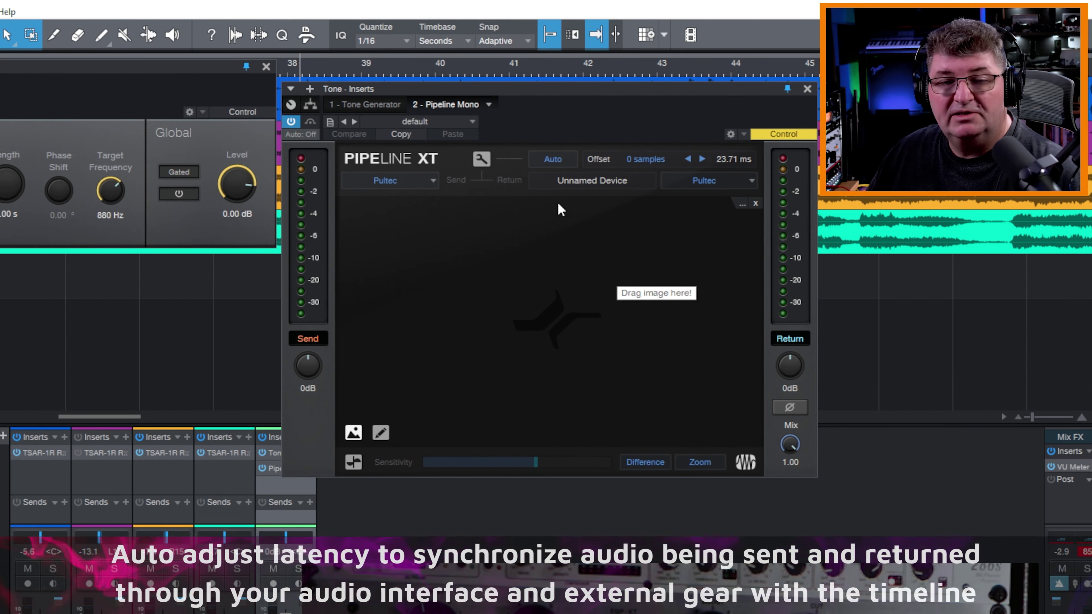
Step: Auto-detect the loop latency in Pipeline XT, yielding a 5-sample offset at 23.81 ms
{"action": "left_click", "coordinate": [562, 158]}
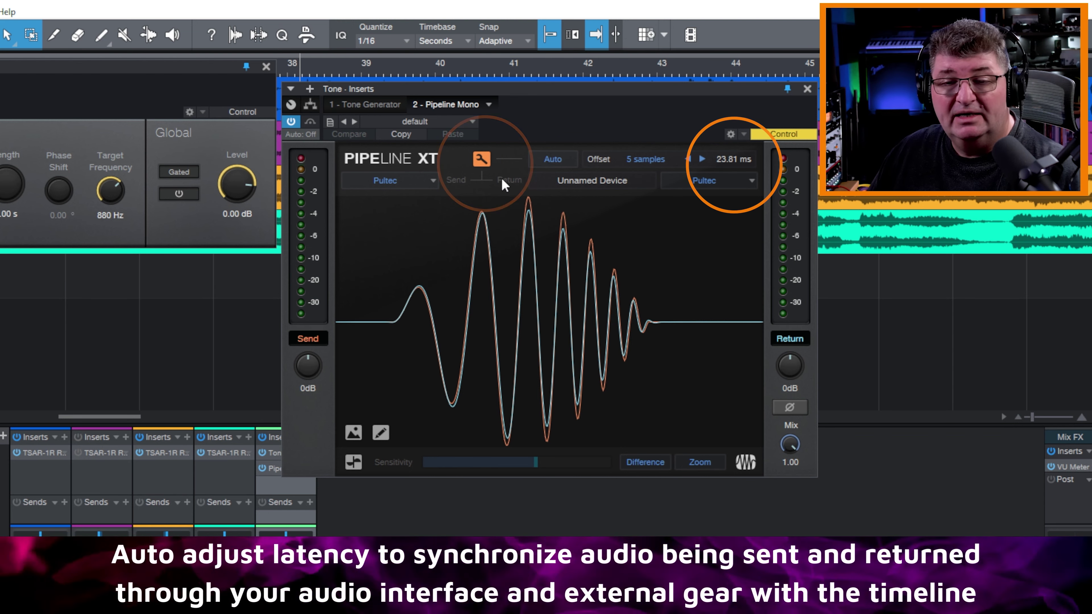
{"action": "left_click", "coordinate": [486, 161]}
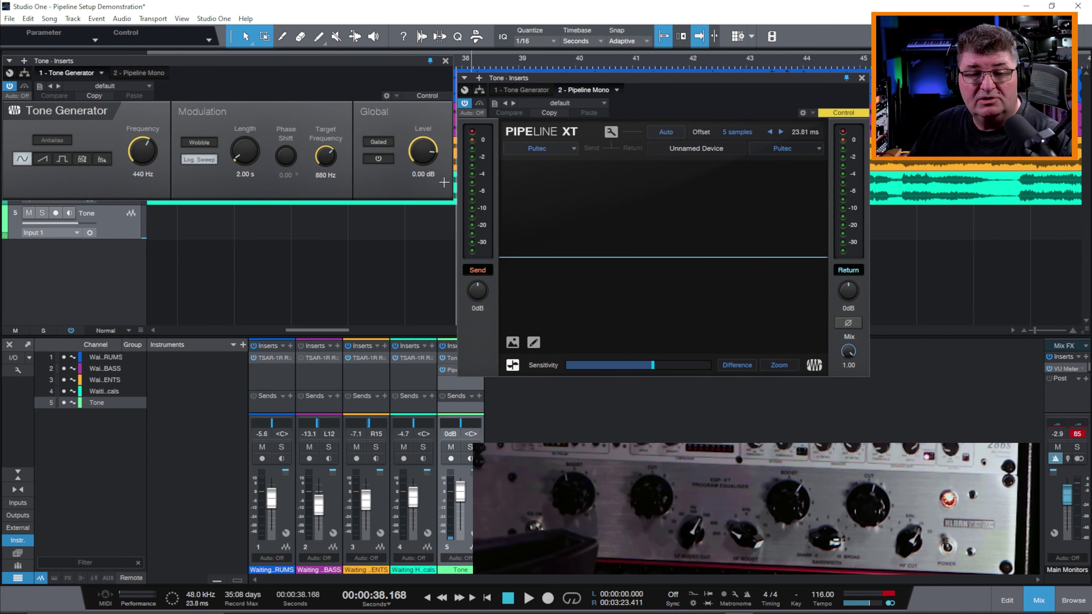
Step: Set the tone to 170 Hz, send to -6.9 dB, return to +7.3 dB, and enable it
{"action": "left_click", "coordinate": [141, 147]}
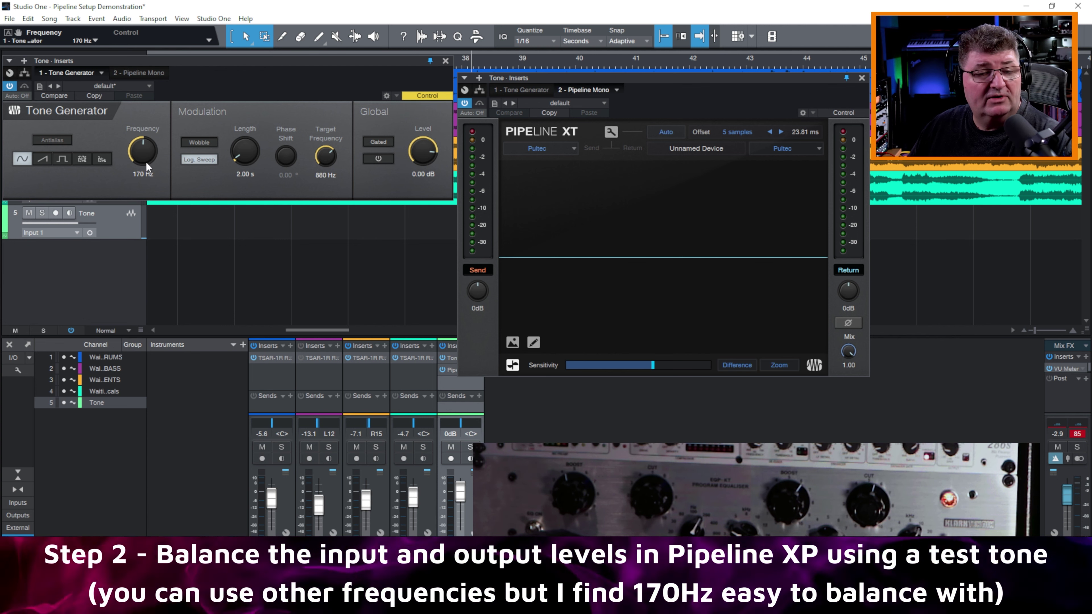
{"action": "left_click", "coordinate": [479, 292]}
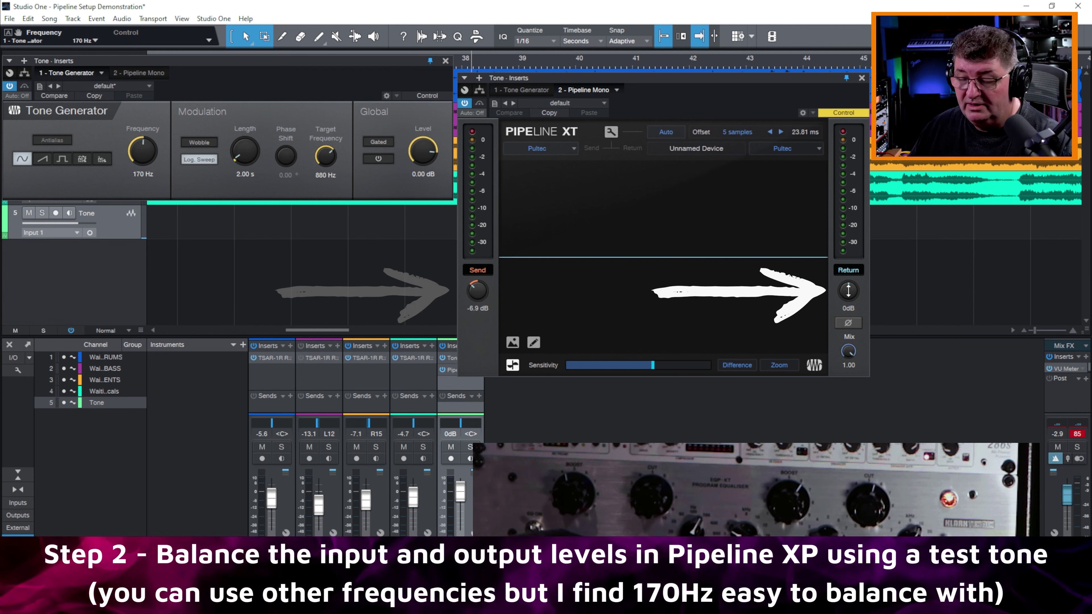
{"action": "left_click_drag", "start_coordinate": [849, 295], "coordinate": [847, 256]}
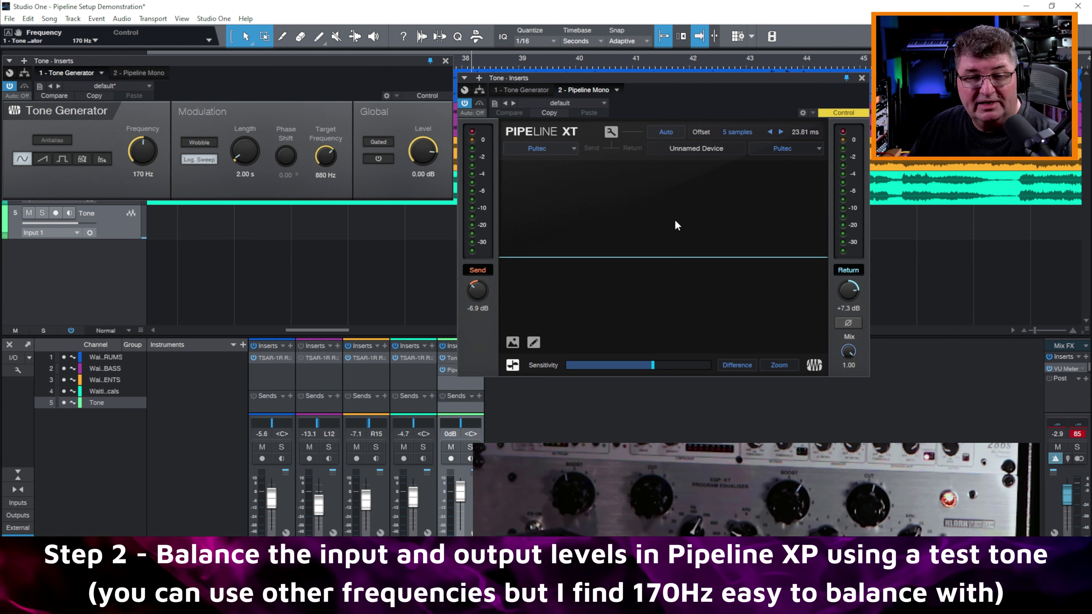
{"action": "left_click", "coordinate": [378, 159]}
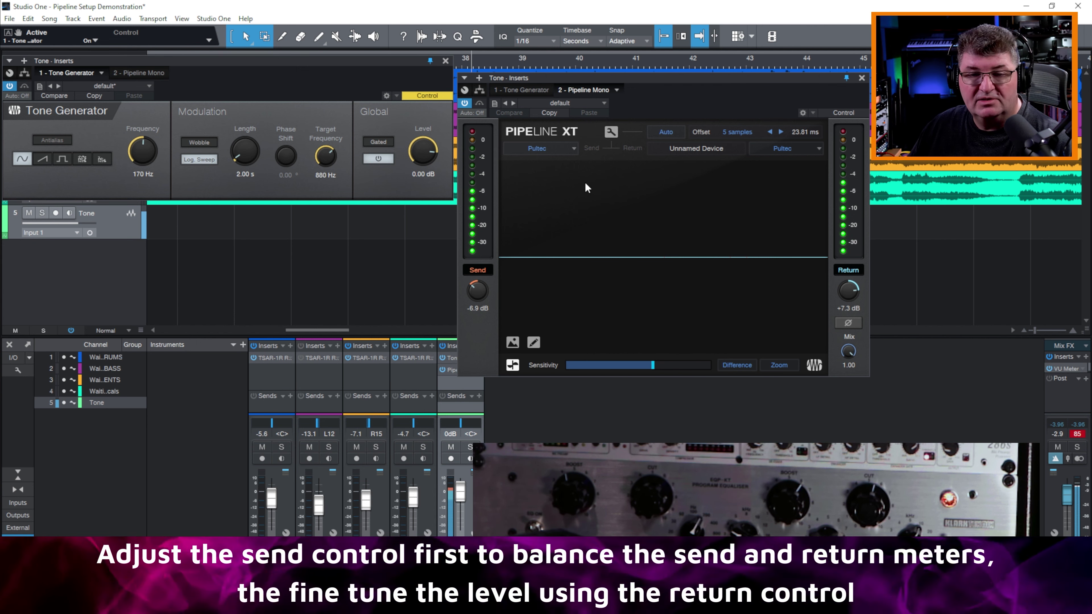
Step: Toggle Pipeline XT off, on, and off again, then select the Main Monitors channel
{"action": "left_click", "coordinate": [462, 103]}
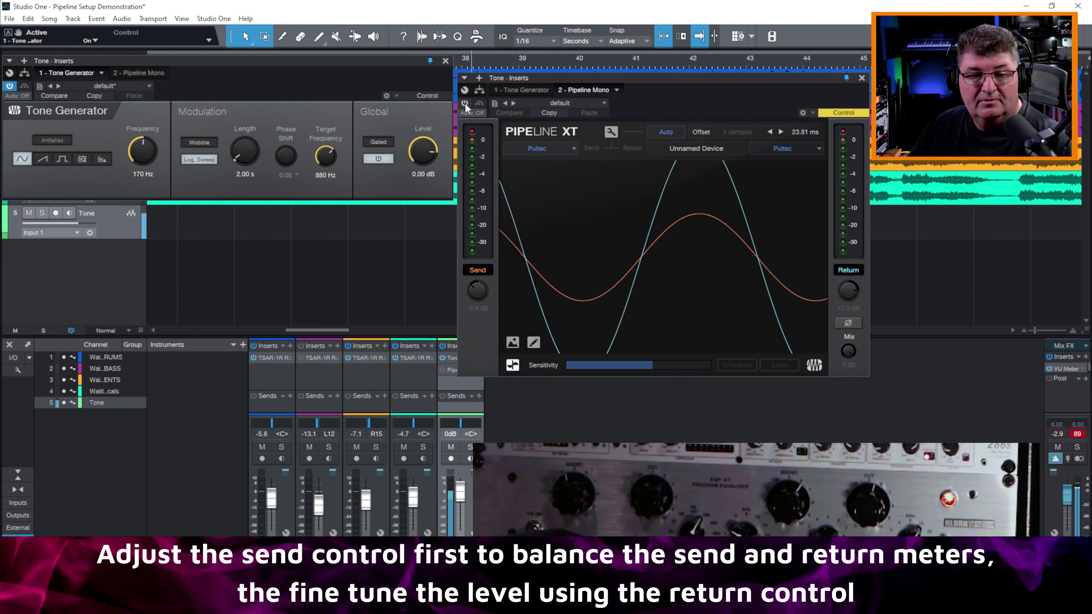
{"action": "left_click", "coordinate": [464, 103]}
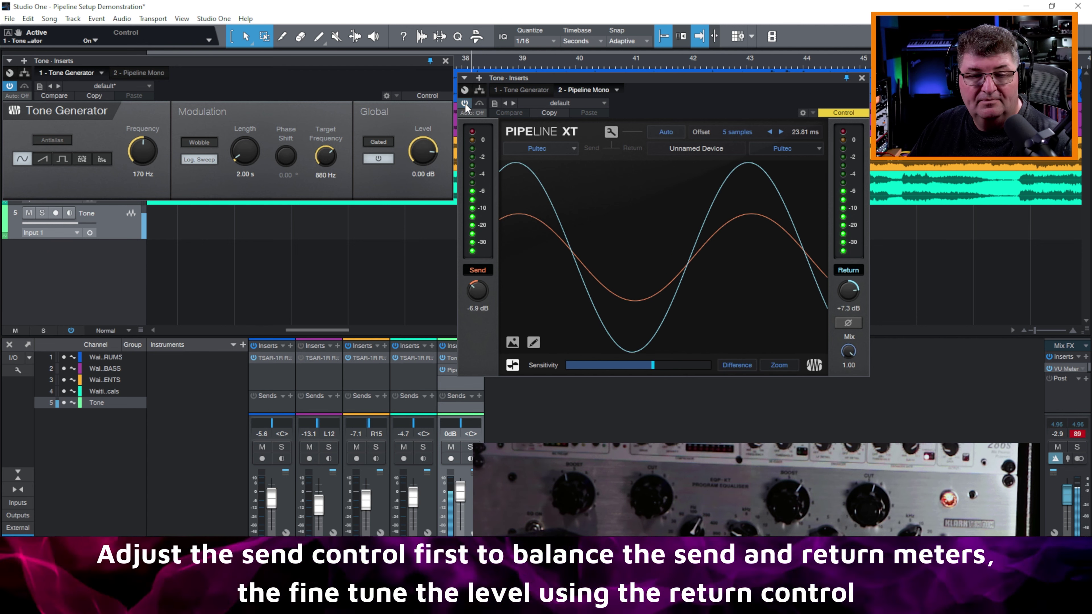
{"action": "left_click", "coordinate": [465, 103]}
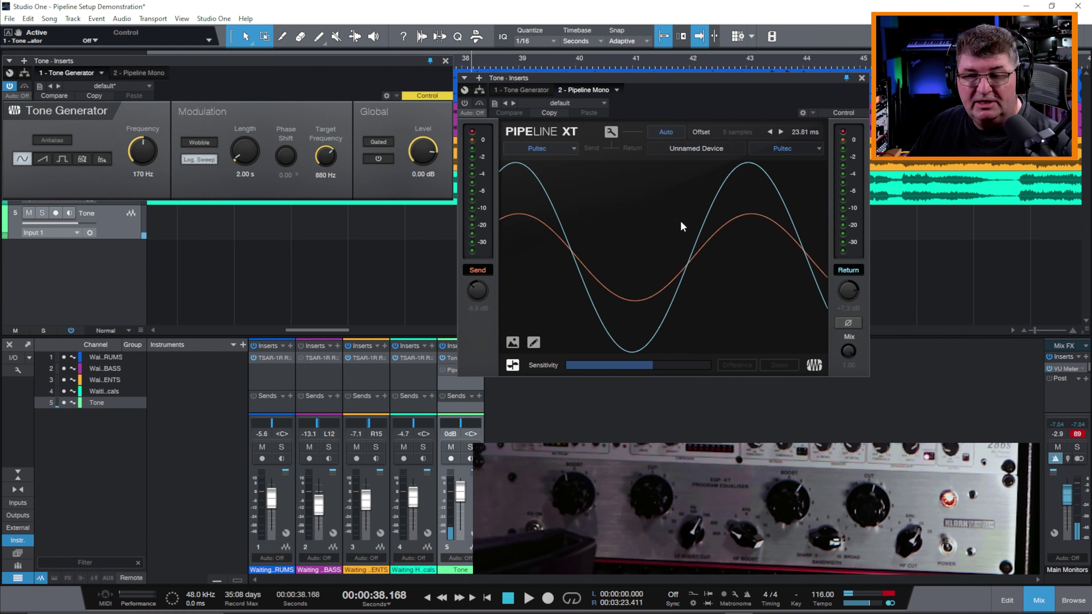
{"action": "left_click", "coordinate": [1070, 369]}
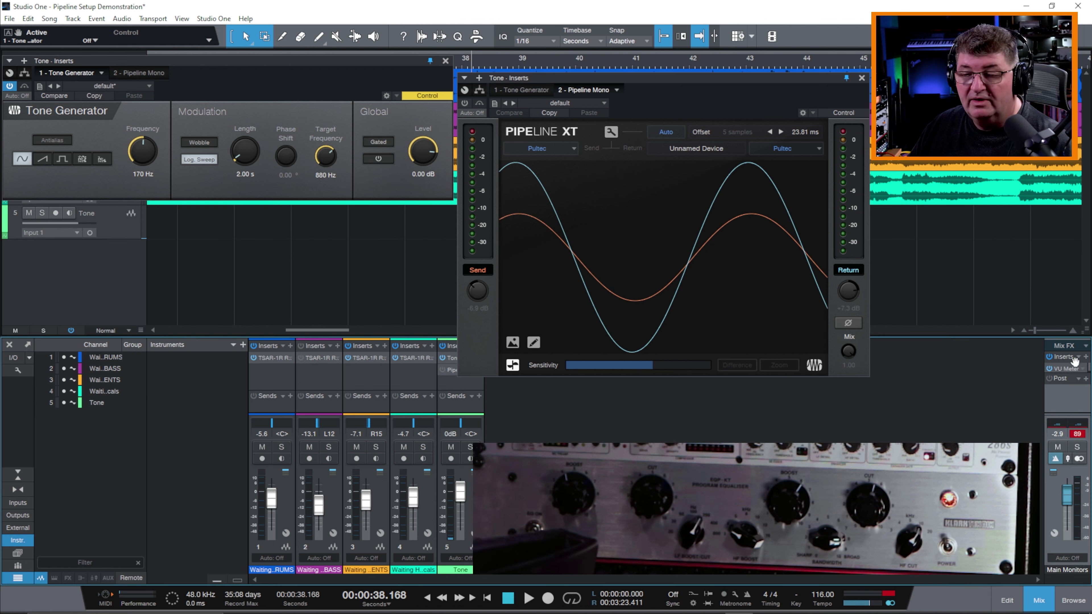
Step: Open the Main Monitors VU Meter, re-enable Pipeline XT while comparing levels, then close the meter
{"action": "double_click", "coordinate": [1067, 369]}
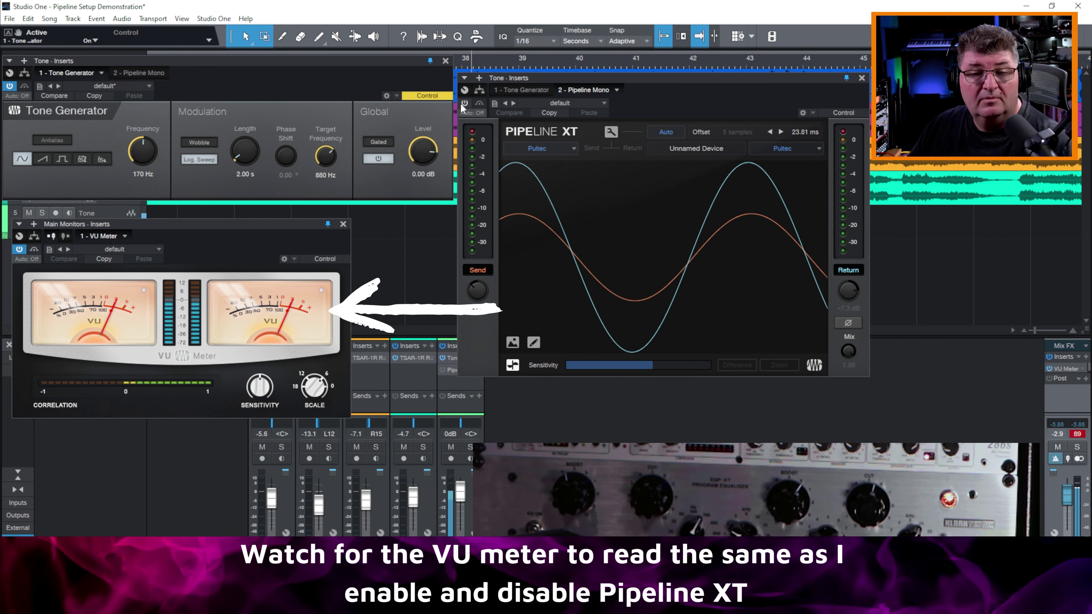
{"action": "left_click", "coordinate": [465, 104]}
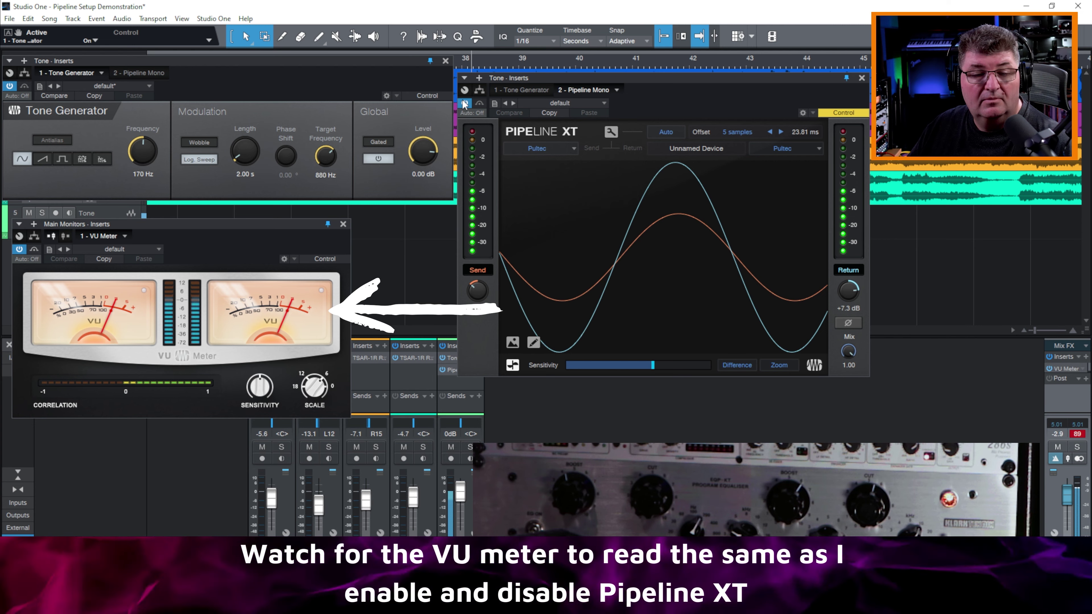
{"action": "left_click", "coordinate": [343, 223]}
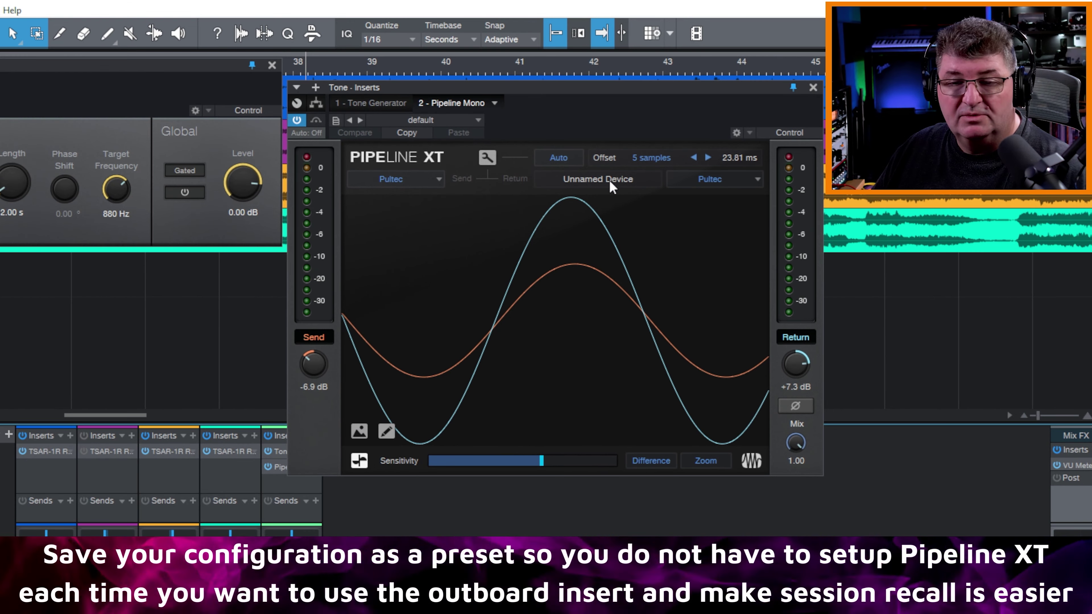
Step: Rename Pipeline XT's outboard device to Pultec
{"action": "left_click", "coordinate": [641, 174]}
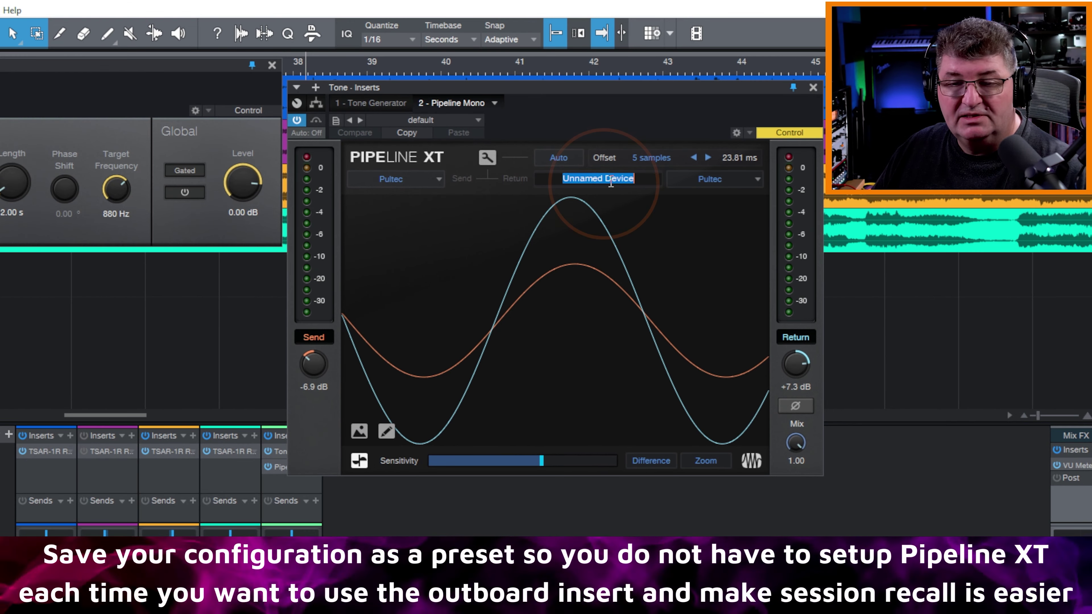
{"action": "double_click", "coordinate": [641, 173]}
{"action": "left_click", "coordinate": [611, 183]}
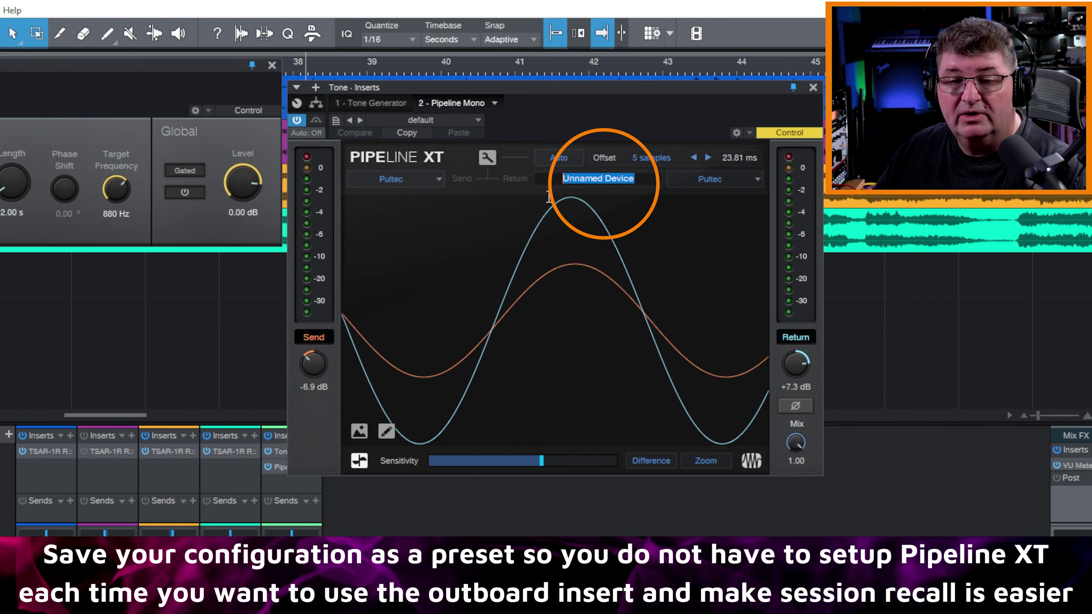
{"action": "type", "text": "Pultec"}
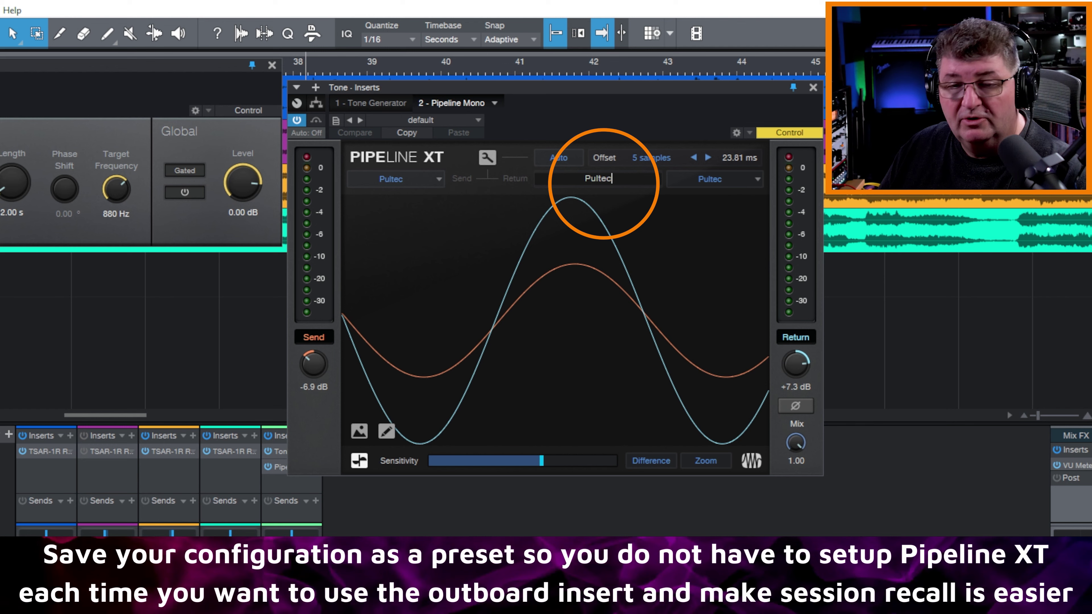
{"action": "key", "text": "Return"}
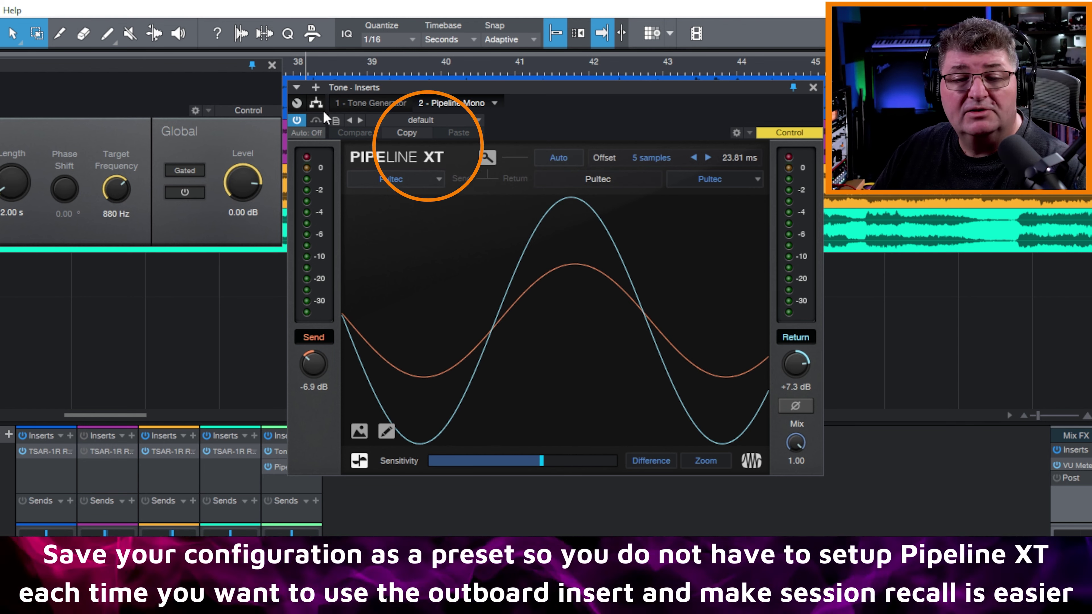
Step: Store the preset as Pultec with description 'Pultec EQ' and close the Pipeline window
{"action": "left_click", "coordinate": [336, 122]}
{"action": "left_click", "coordinate": [372, 137]}
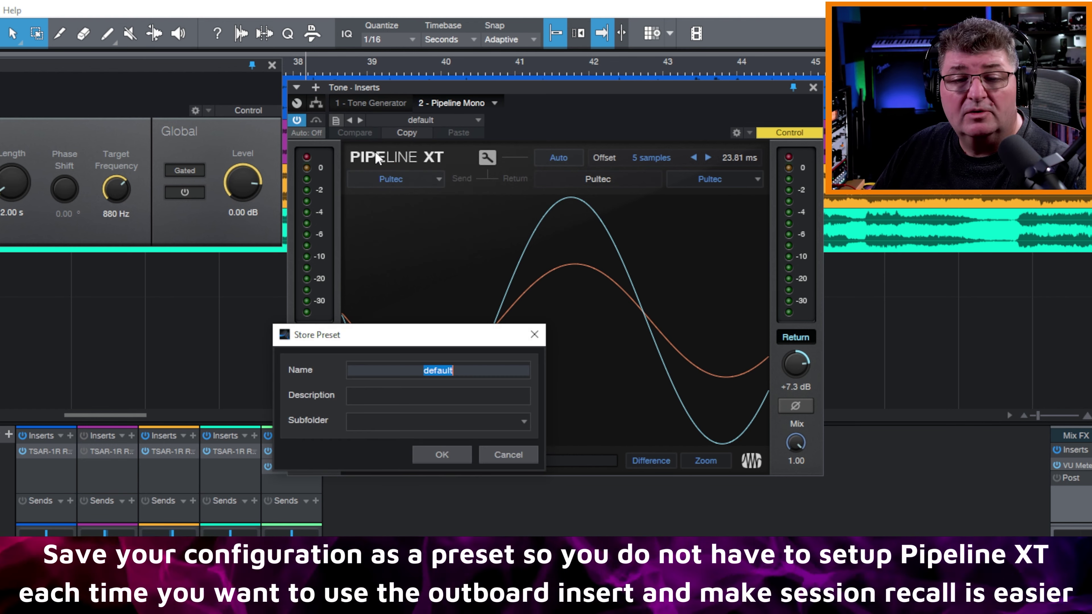
{"action": "type", "text": "Pultec"}
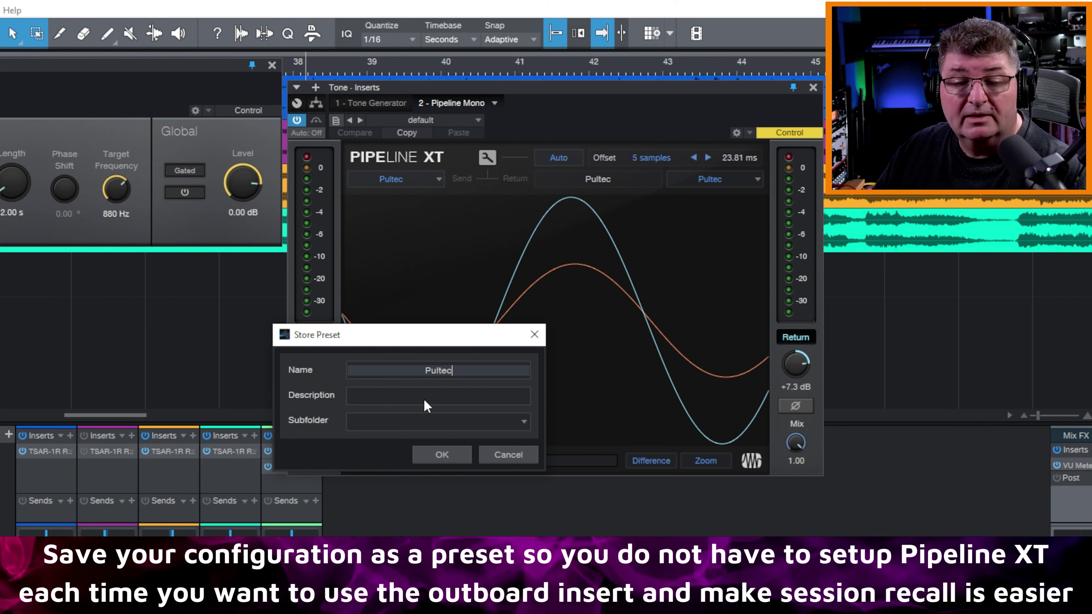
{"action": "left_click", "coordinate": [425, 399]}
{"action": "type", "text": "Pulte"}
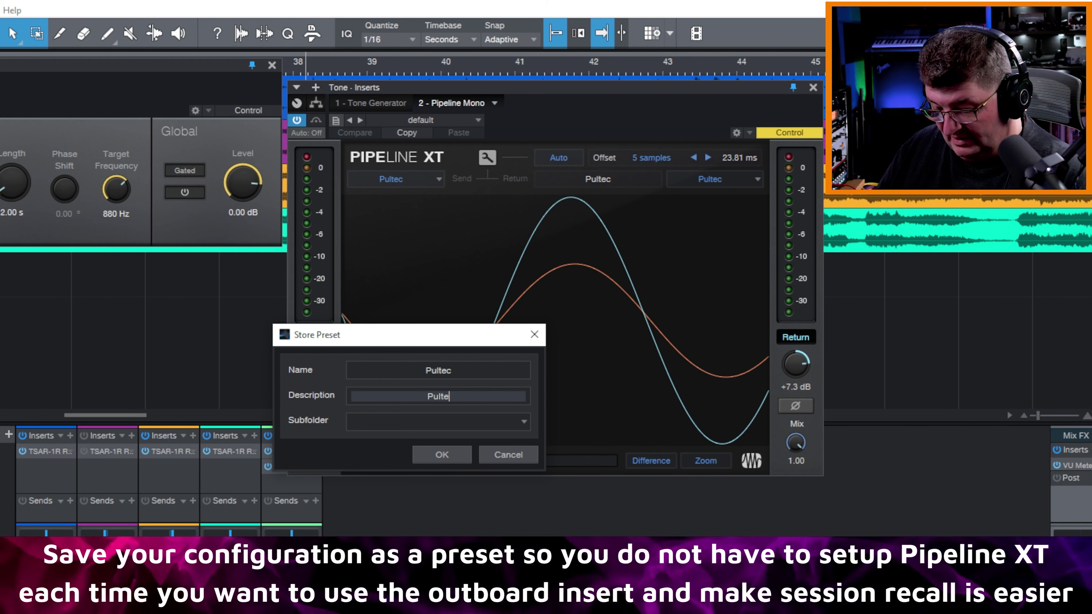
{"action": "type", "text": "c EQ"}
{"action": "left_click", "coordinate": [441, 455]}
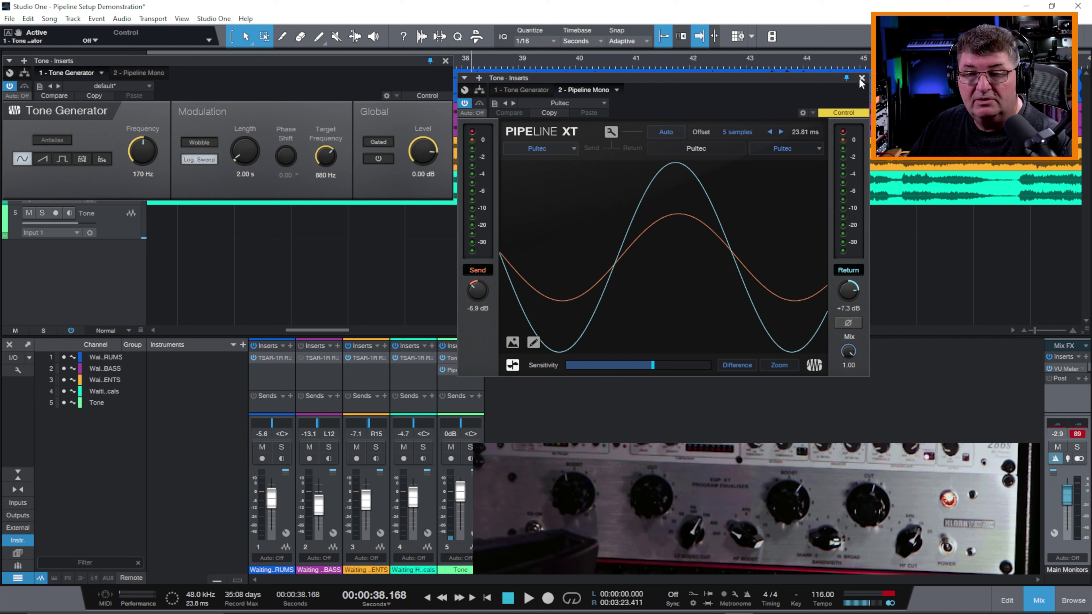
{"action": "left_click", "coordinate": [862, 78]}
Step: Close the Tone Generator window and bring up the Tone track's context menu for removal
{"action": "left_click", "coordinate": [446, 60]}
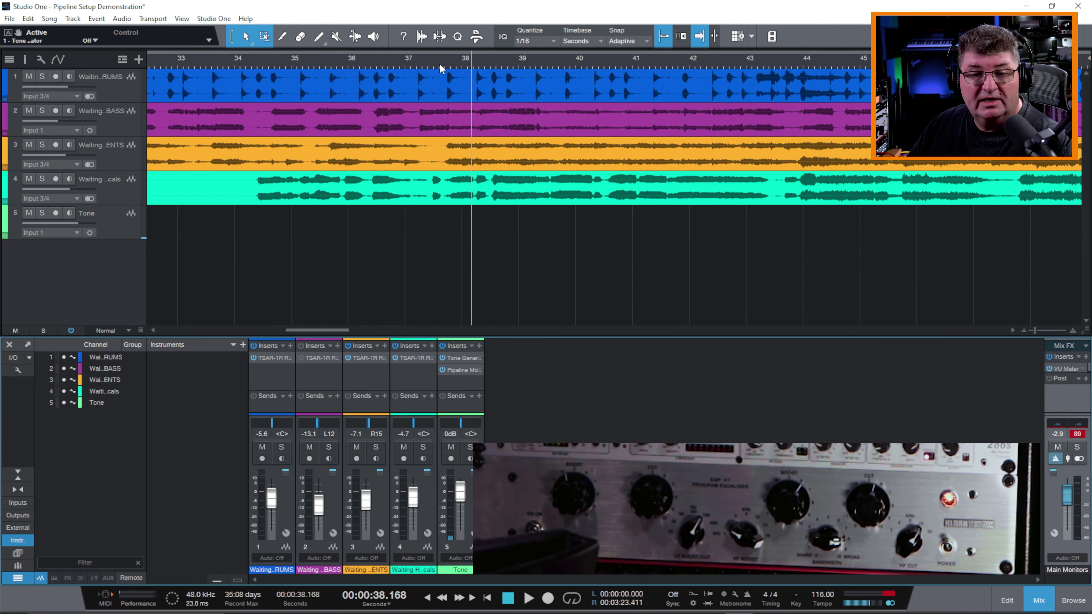
{"action": "right_click", "coordinate": [110, 228]}
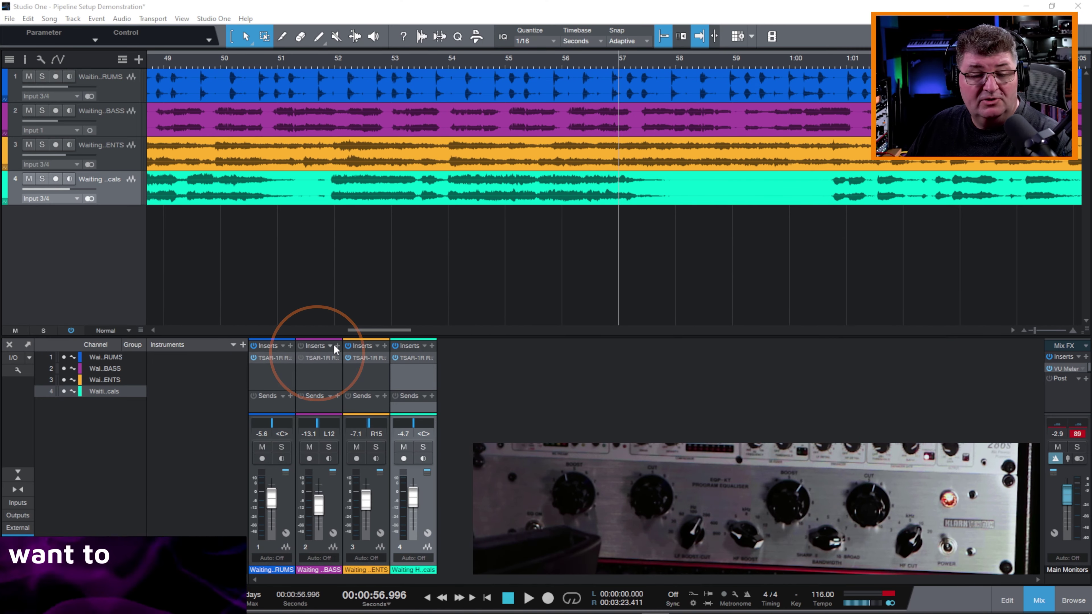
Step: Add Pipeline Mono, found by searching 'pip', as a new insert on the BASS channel
{"action": "left_click", "coordinate": [337, 346]}
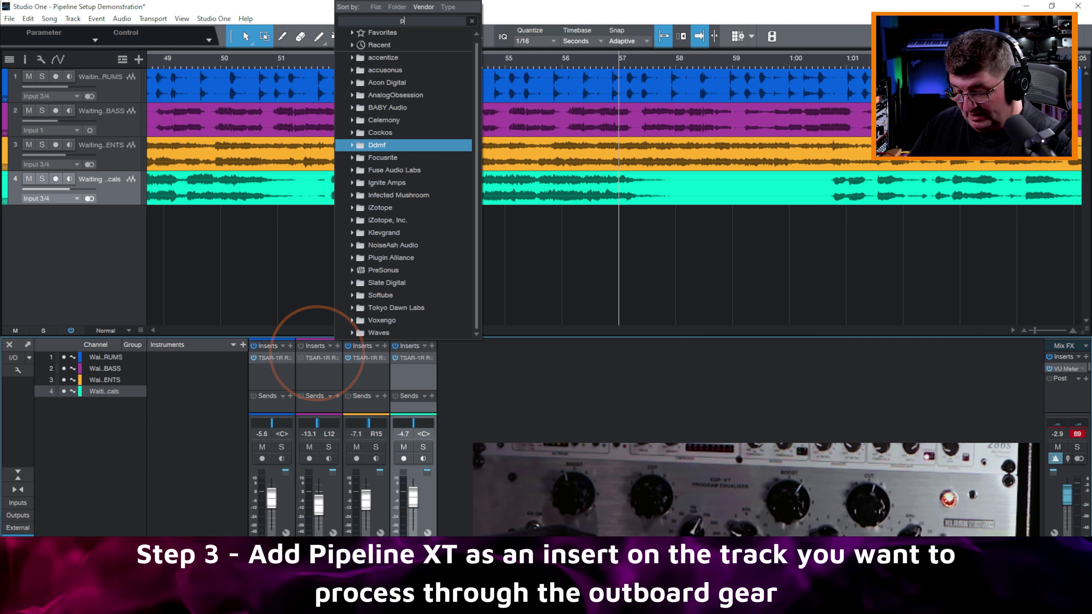
{"action": "type", "text": "pip"}
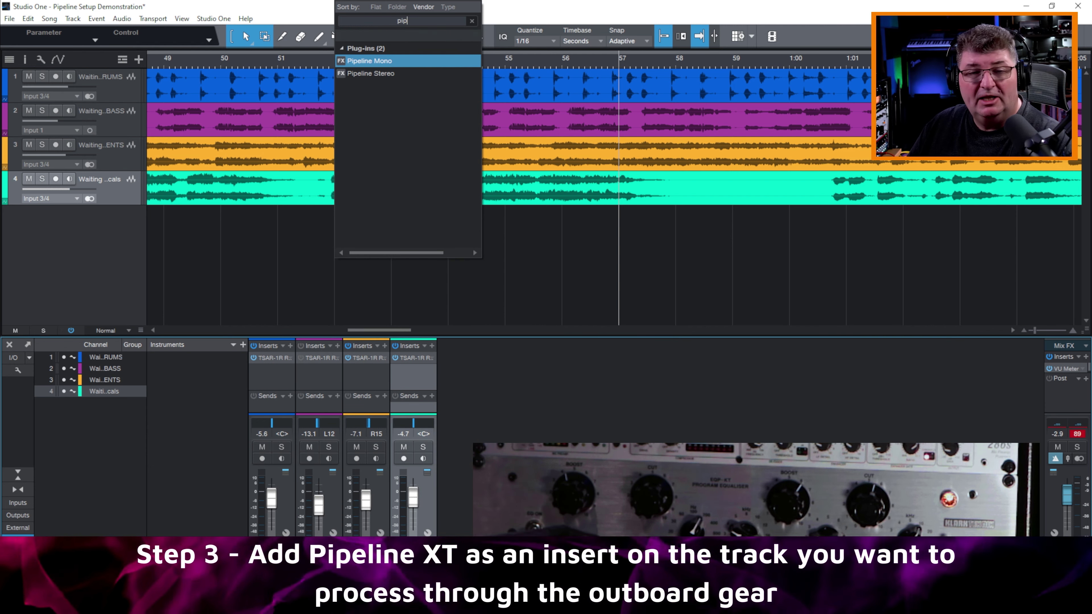
{"action": "left_click", "coordinate": [396, 61]}
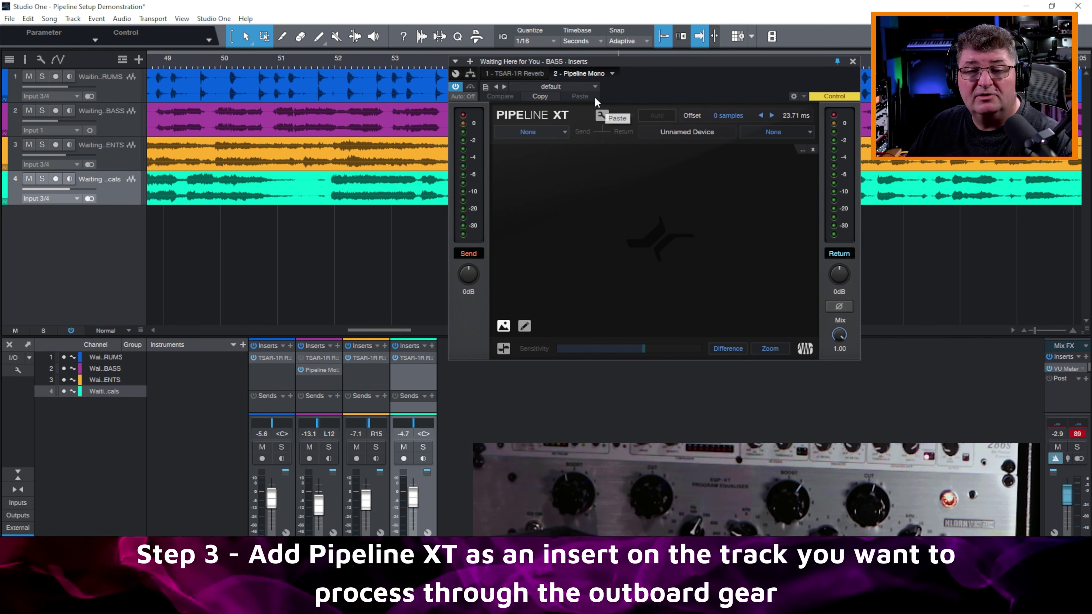
Step: Load the Pultec preset, auto-detect latency to a 4-sample offset, and exit setup mode
{"action": "left_click", "coordinate": [598, 85]}
{"action": "left_click", "coordinate": [558, 99]}
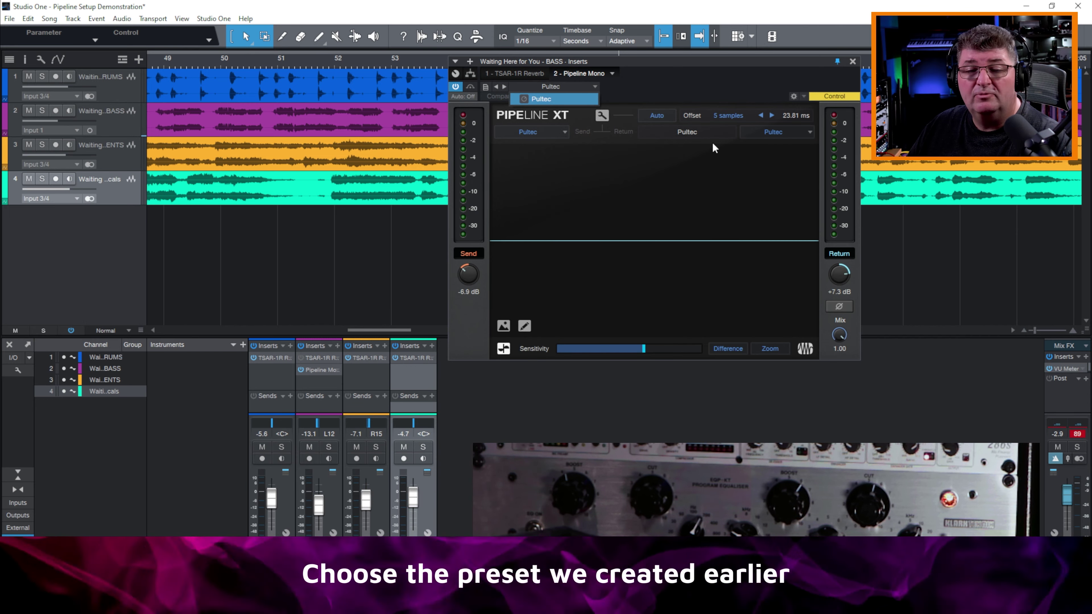
{"action": "left_click", "coordinate": [663, 122]}
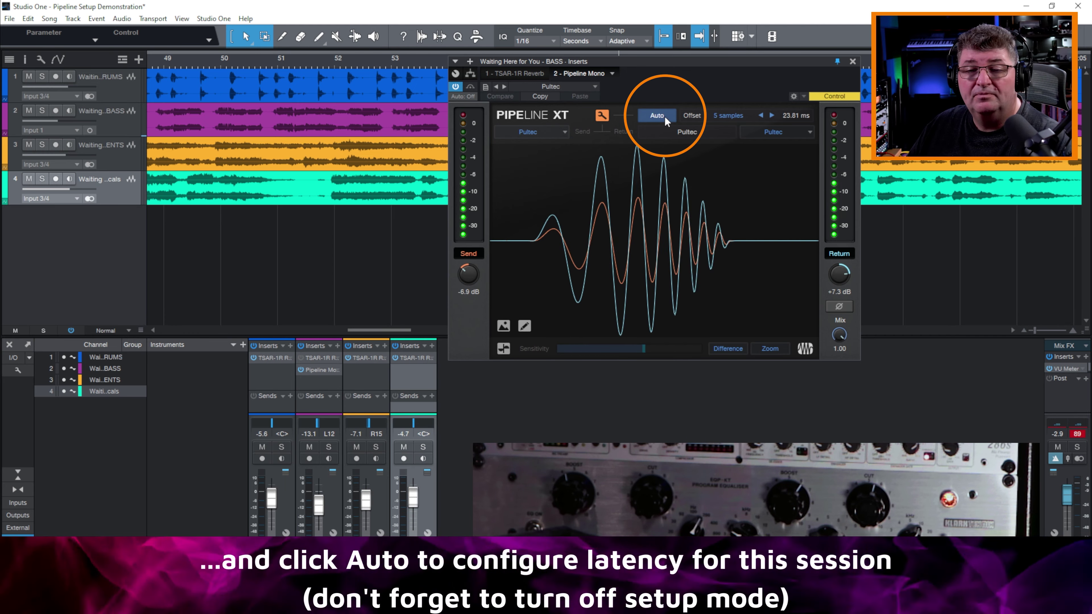
{"action": "left_click", "coordinate": [602, 115]}
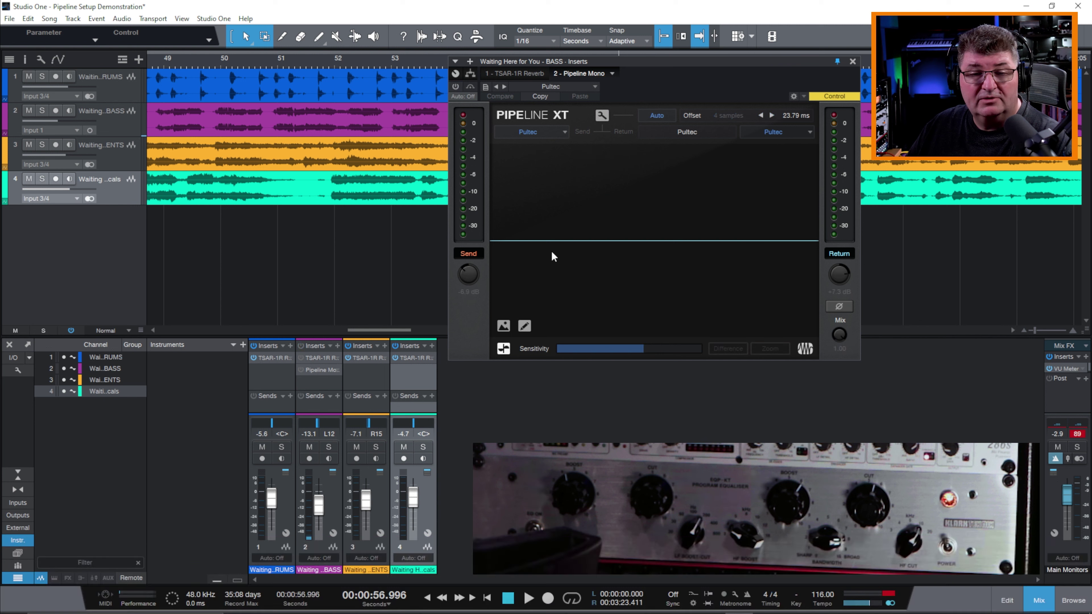
Step: Play the bass from the start, comparing the Pultec Pipeline insert on and bypassed, then stop
{"action": "left_click", "coordinate": [487, 598]}
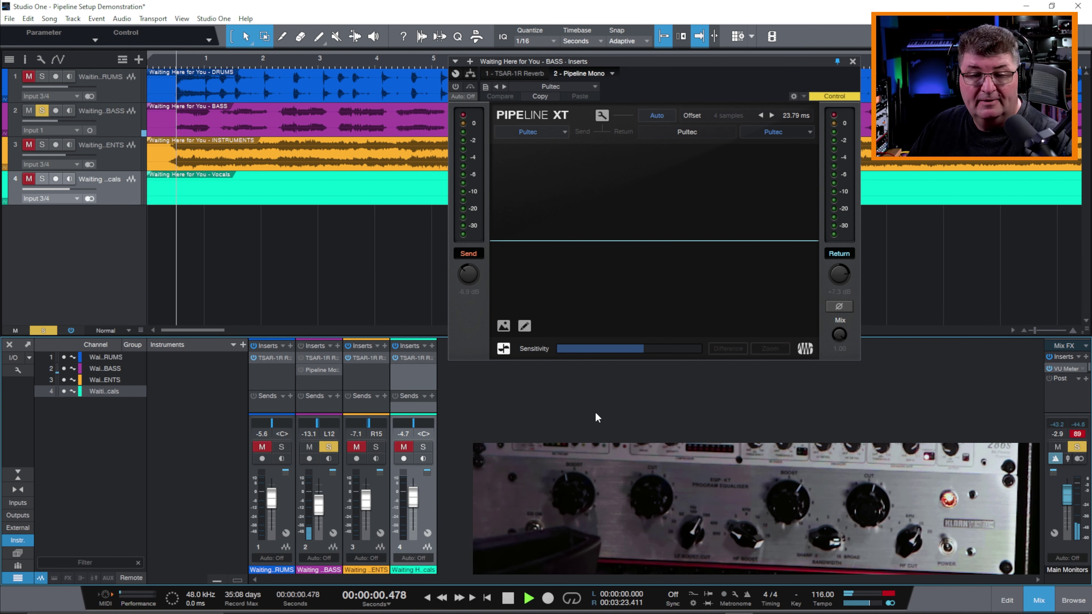
{"action": "left_click", "coordinate": [459, 89]}
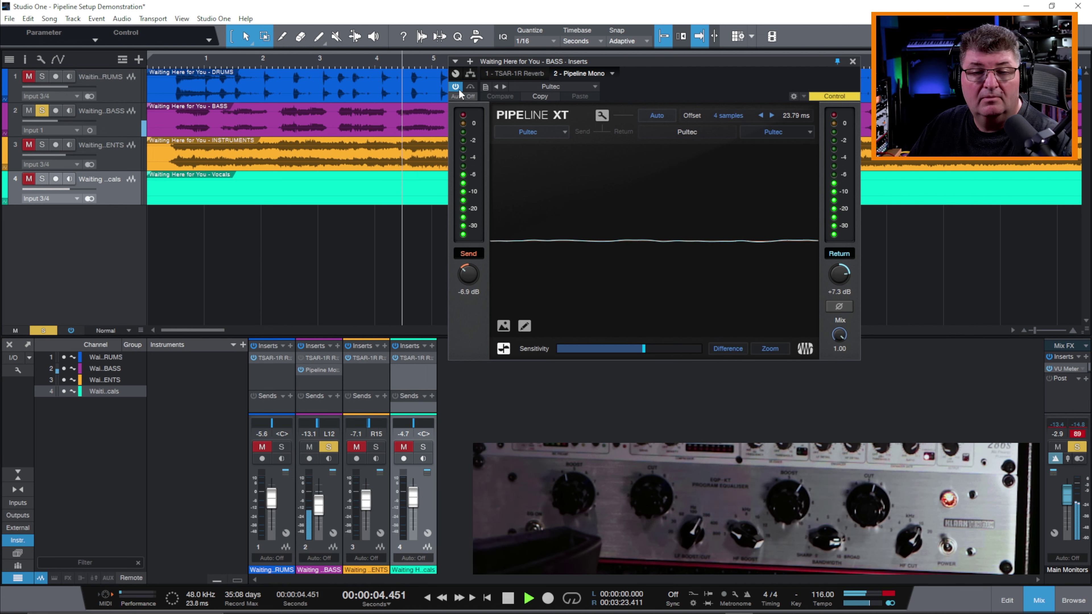
{"action": "left_click", "coordinate": [459, 89]}
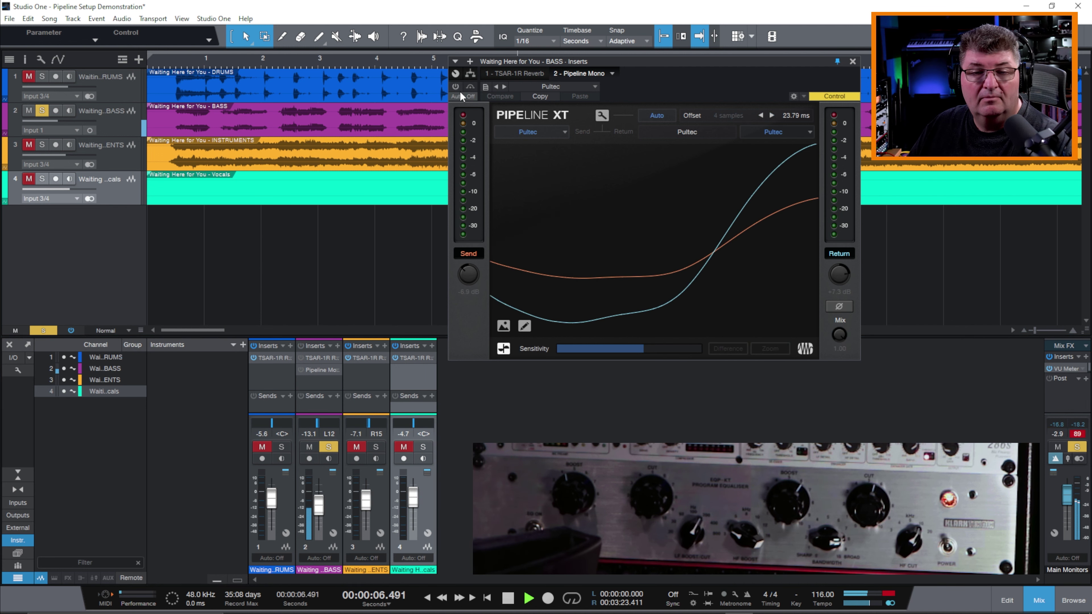
{"action": "left_click", "coordinate": [508, 599]}
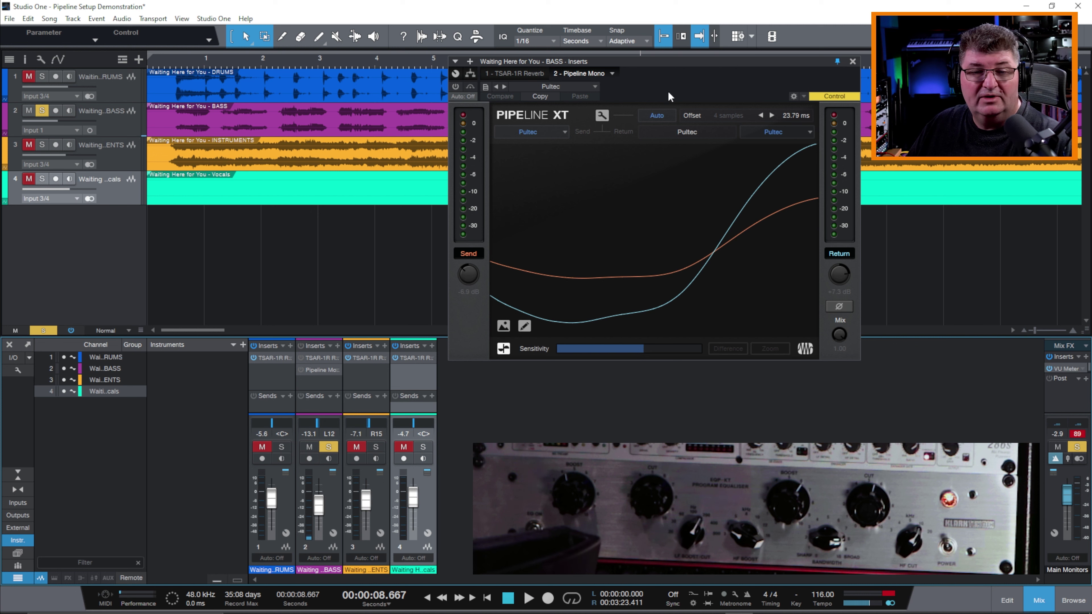
Step: Turn the Pipeline insert back on and play the processed bass through the Pultec loop
{"action": "left_click", "coordinate": [456, 87]}
{"action": "key", "text": "space"}
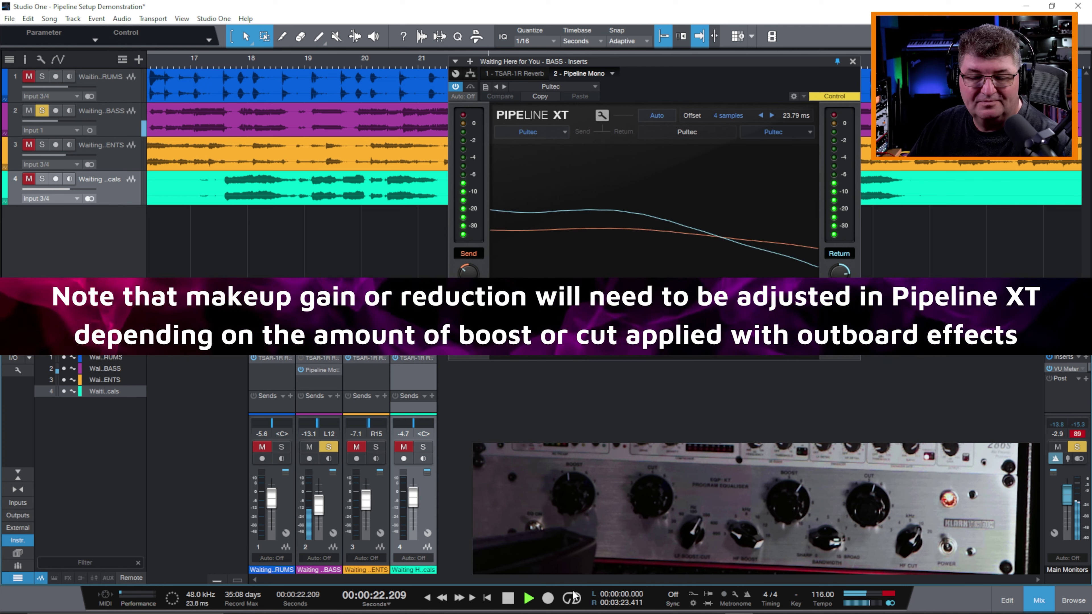
{"action": "key", "text": "space"}
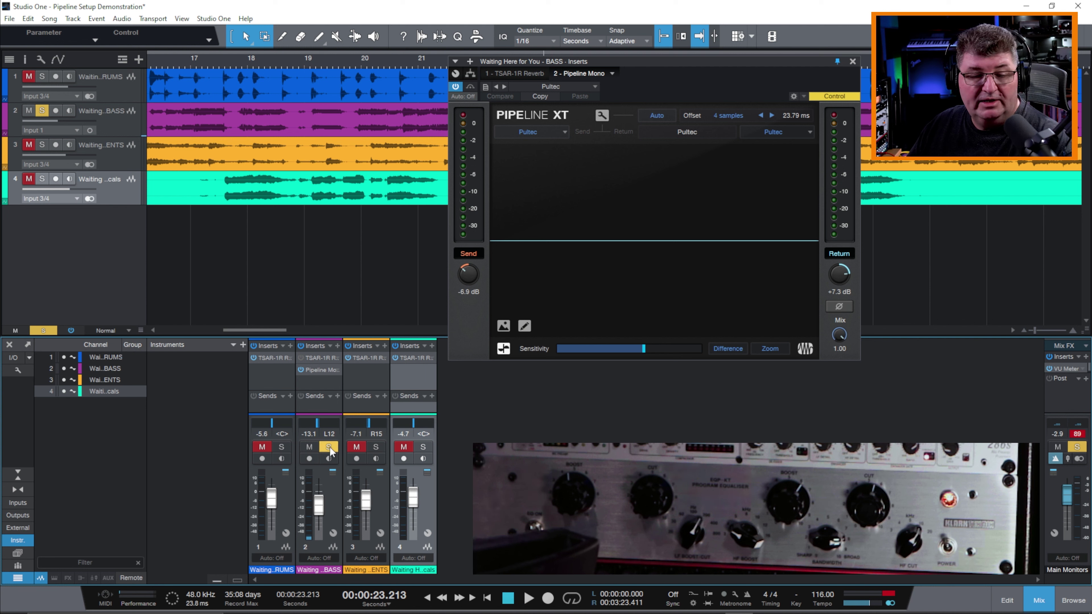
{"action": "left_click", "coordinate": [488, 599]}
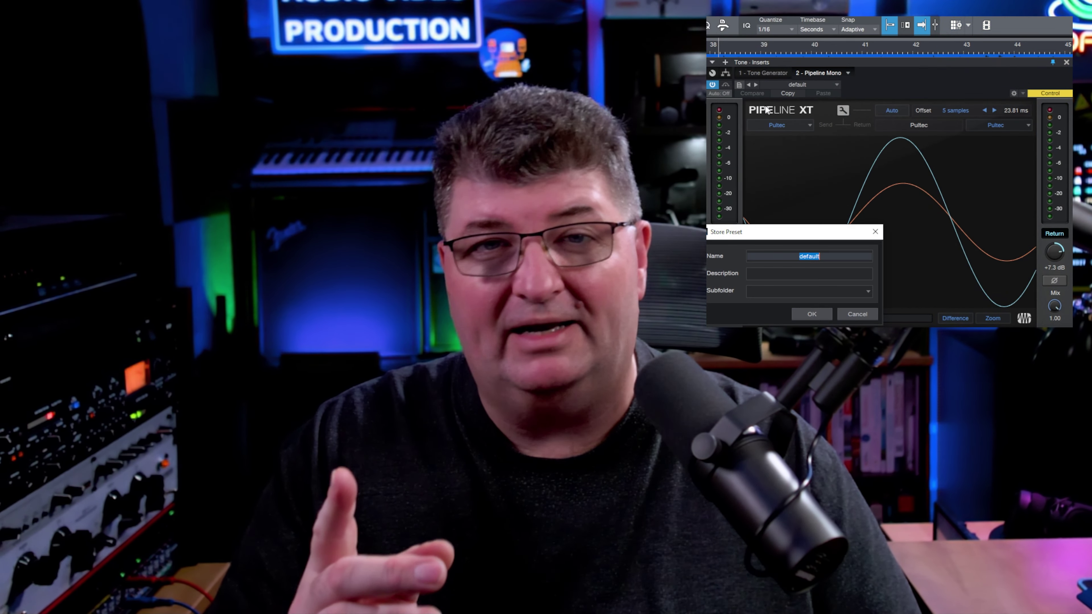
{"action": "type", "text": "Pulte"}
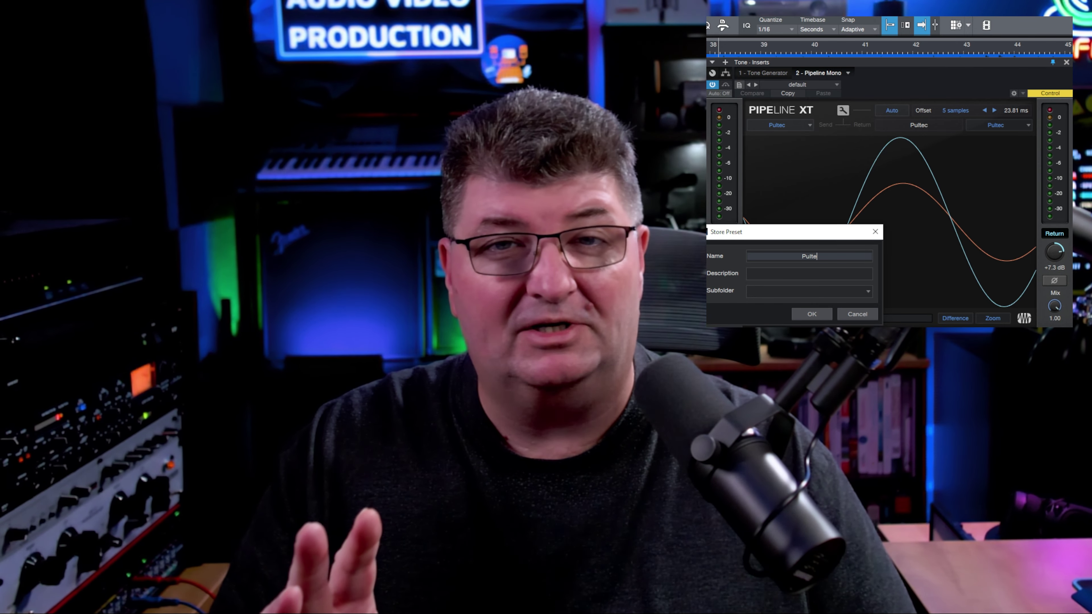